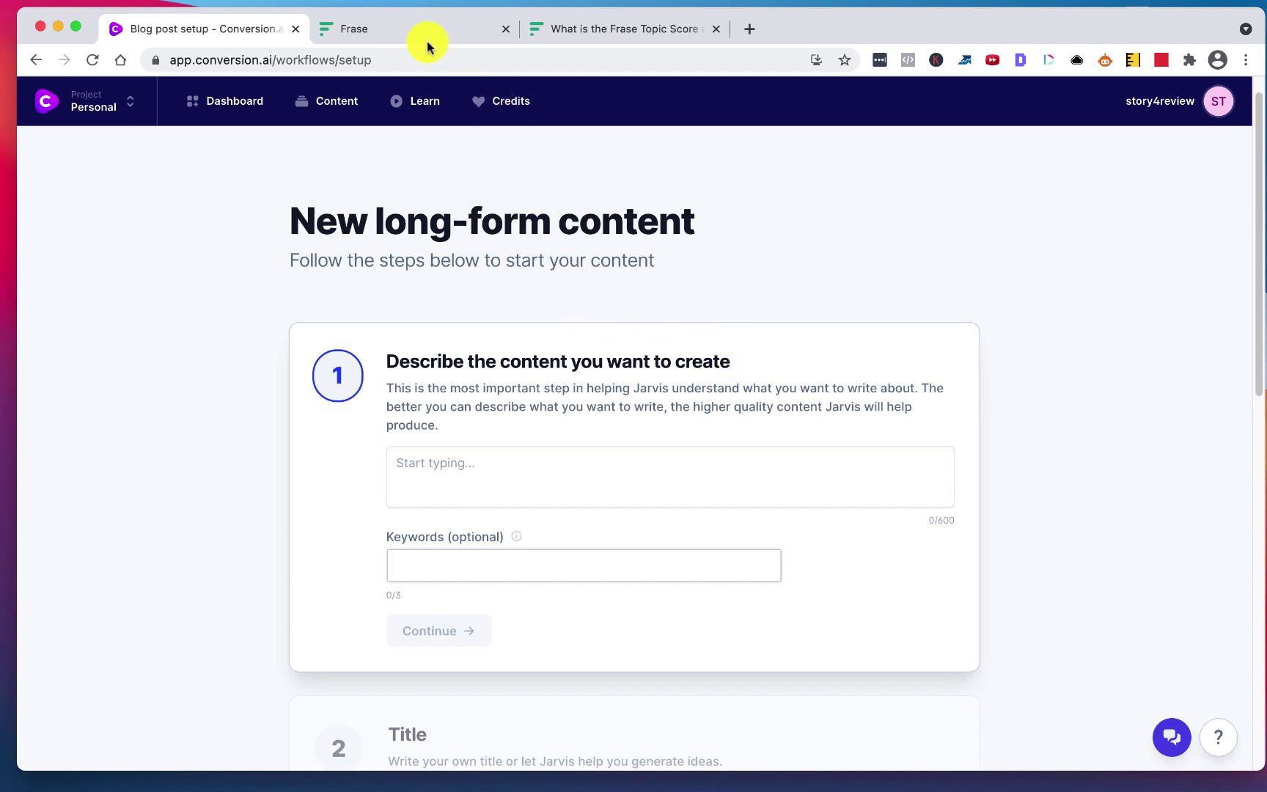
Step: Show the Frase help article explaining the Topic Score with its table of analysis steps
left_click(649, 42)
scroll(620, 317, "up", 5)
scroll(619, 317, "up", 4)
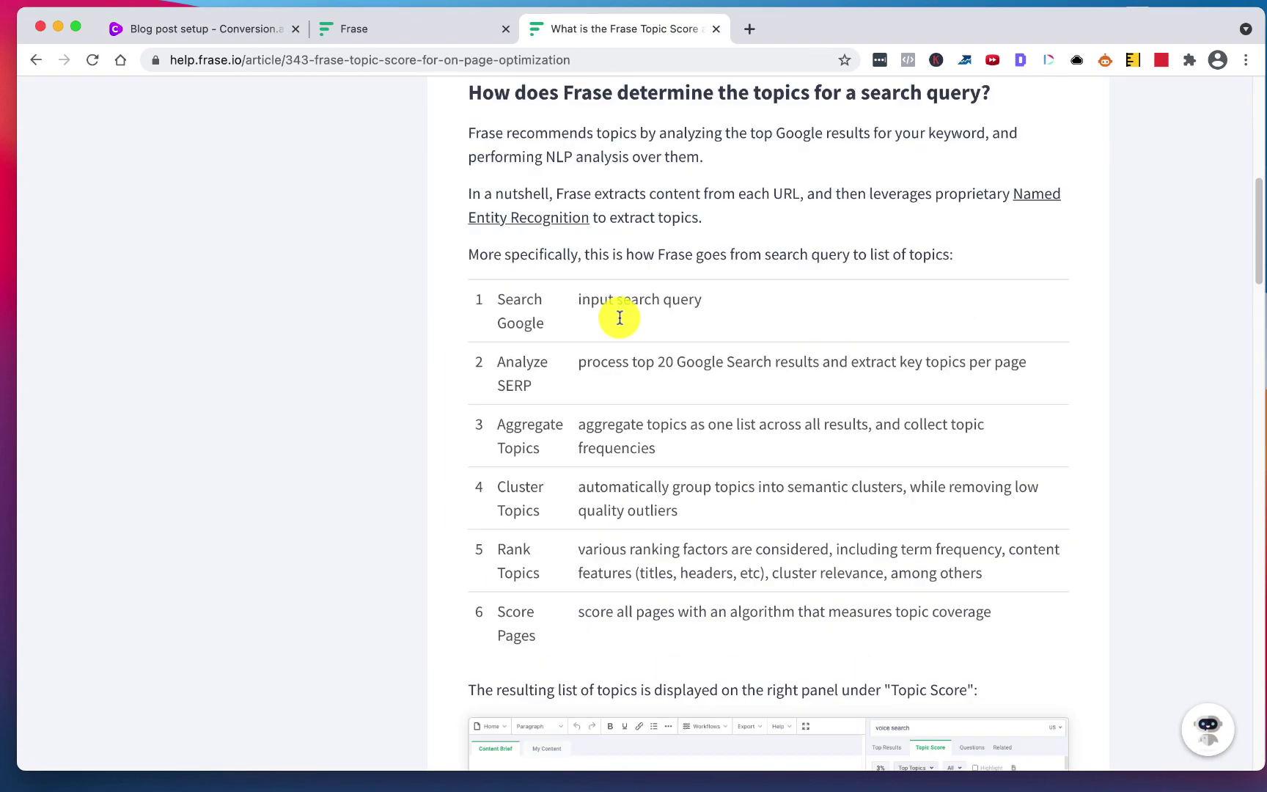
scroll(620, 316, "up", 6)
scroll(619, 318, "down", 2)
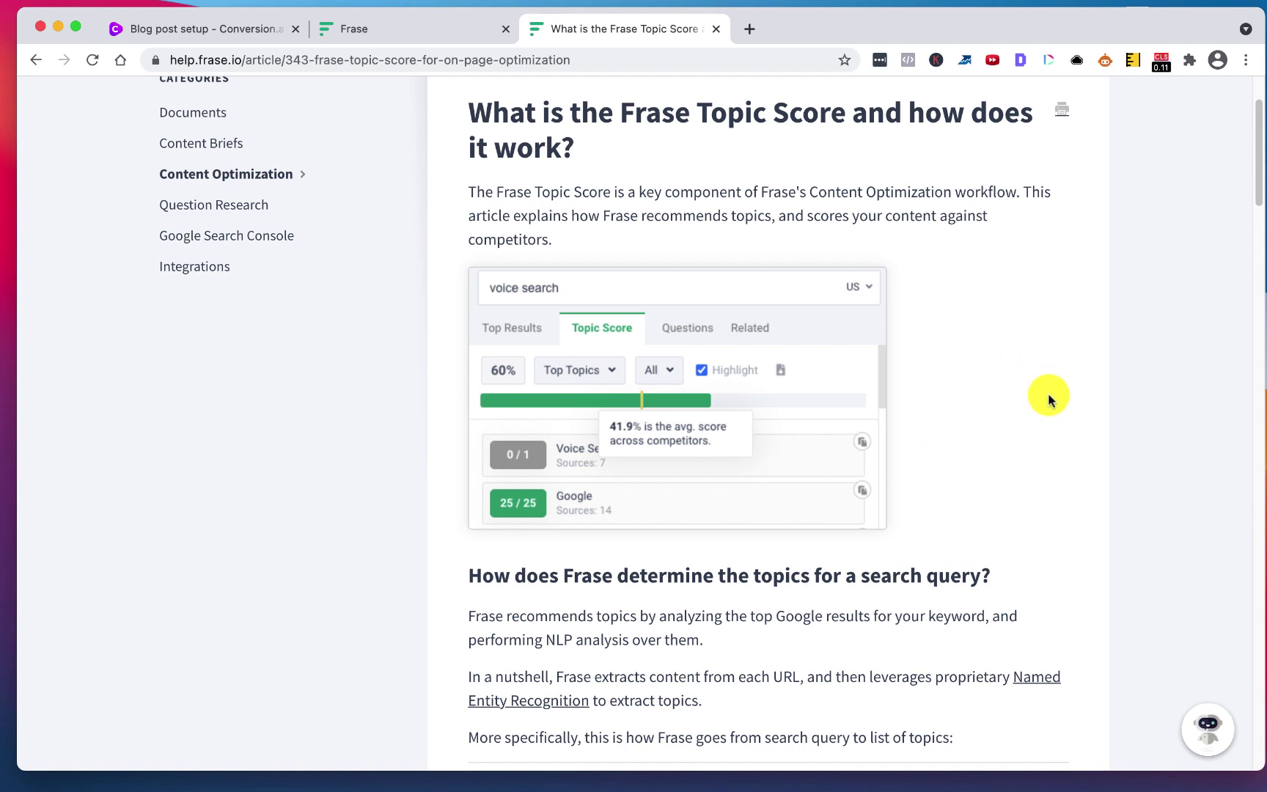
scroll(1050, 399, "down", 1)
scroll(1049, 399, "up", 1)
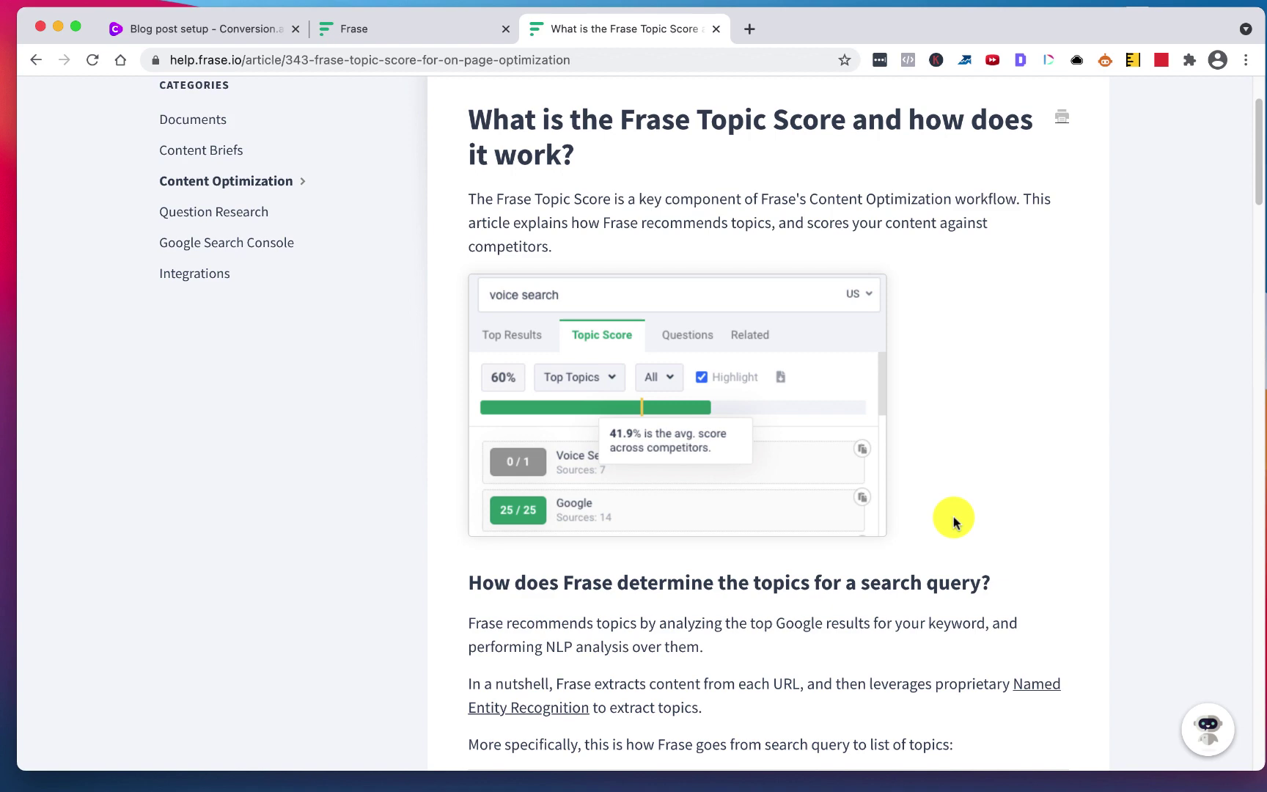
scroll(954, 518, "down", 3)
scroll(953, 518, "down", 2)
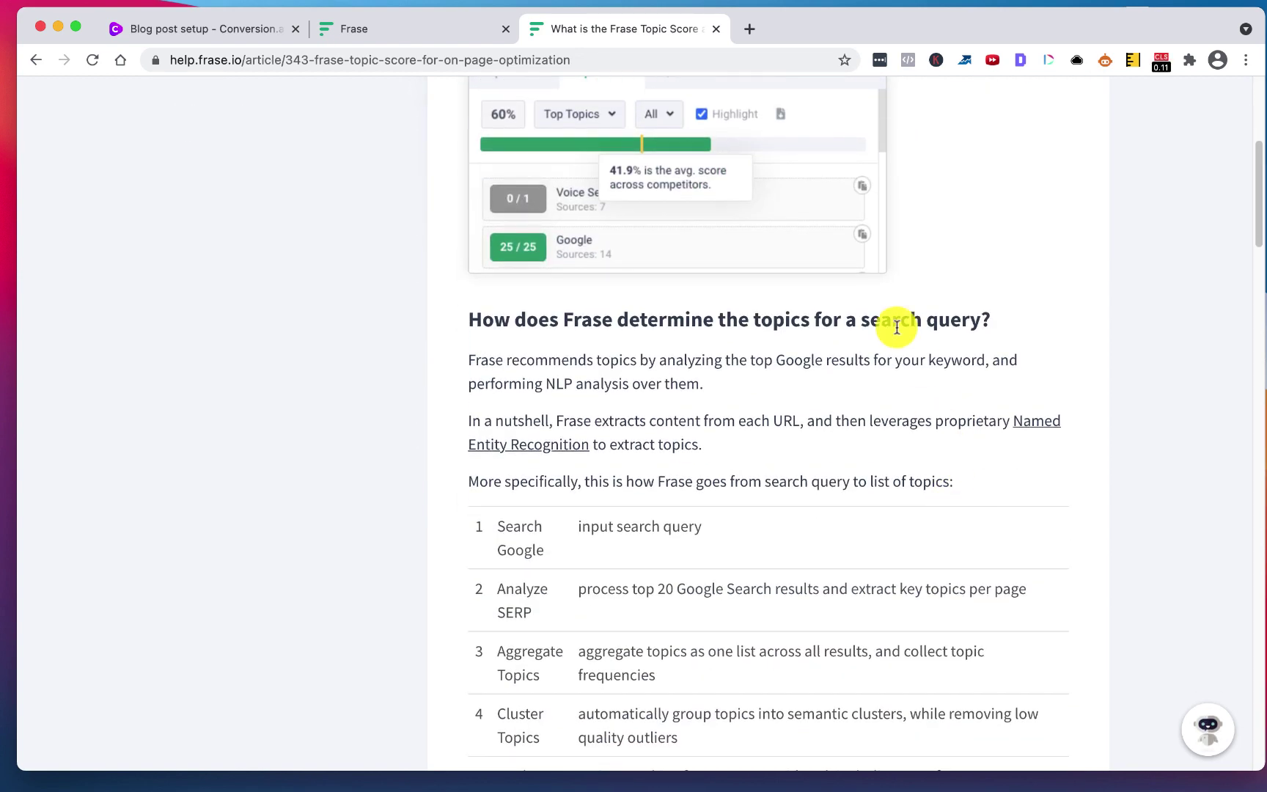
scroll(898, 410, "down", 2)
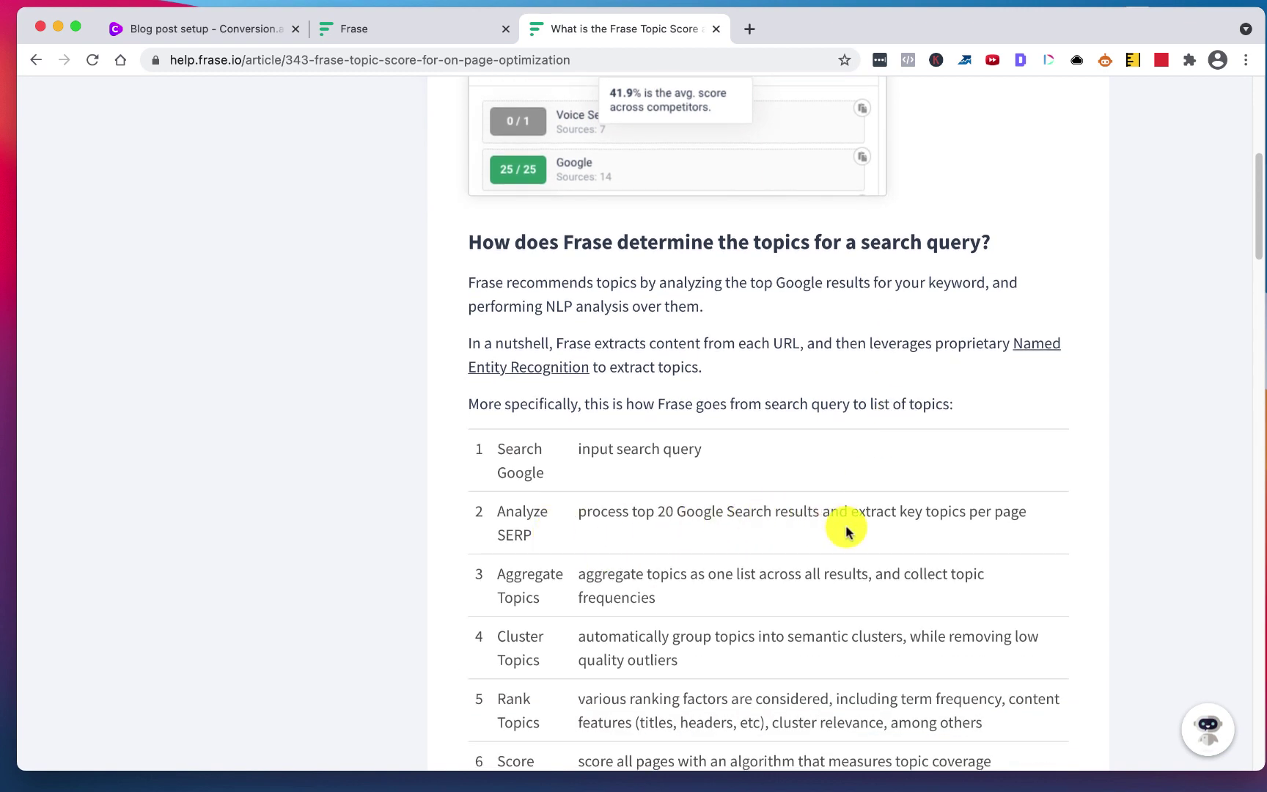
scroll(846, 532, "down", 1)
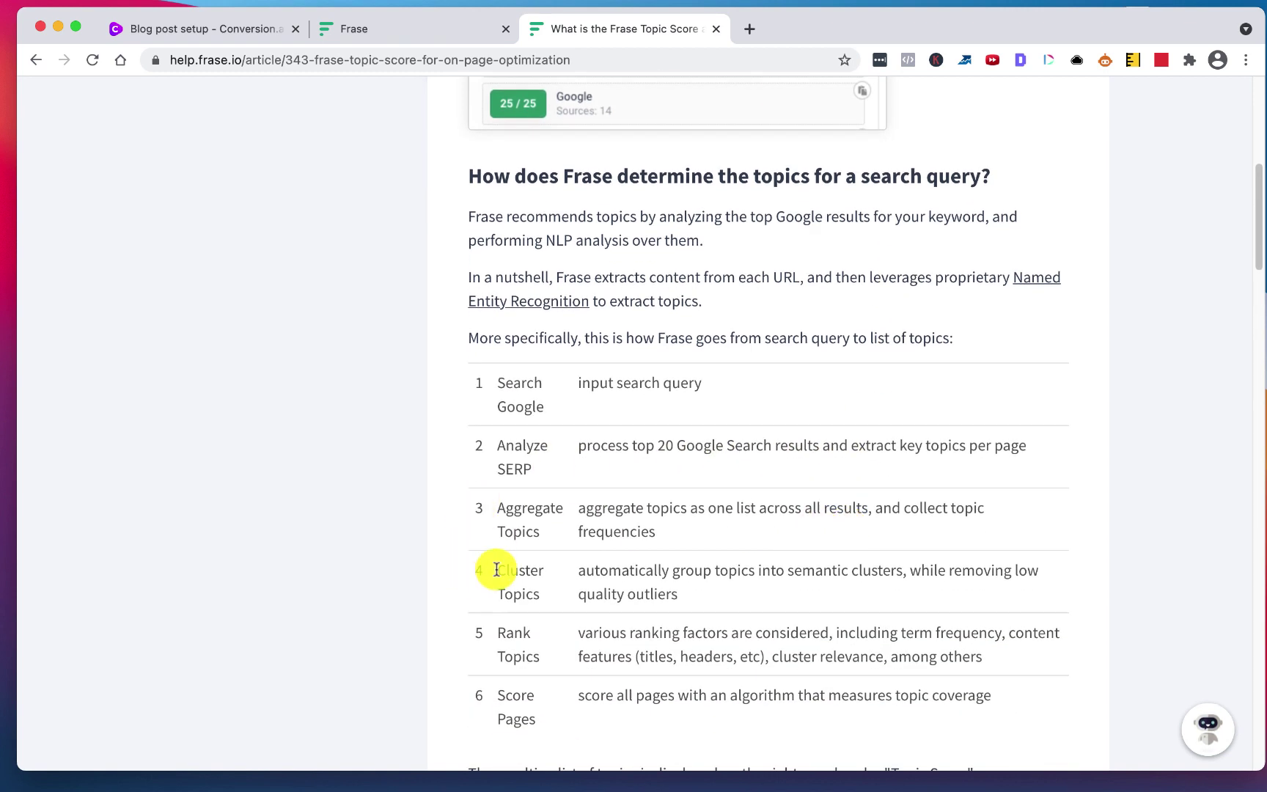
scroll(594, 539, "down", 1)
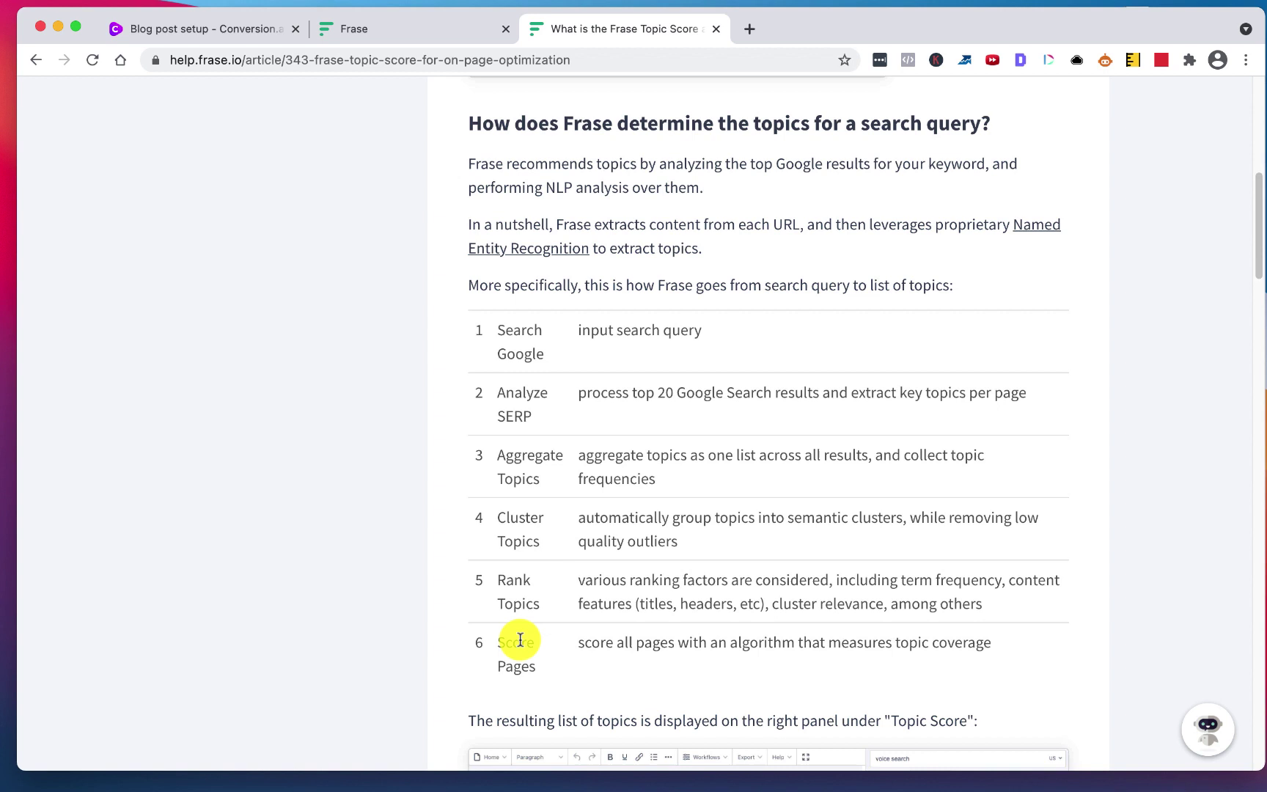
scroll(520, 640, "down", 1)
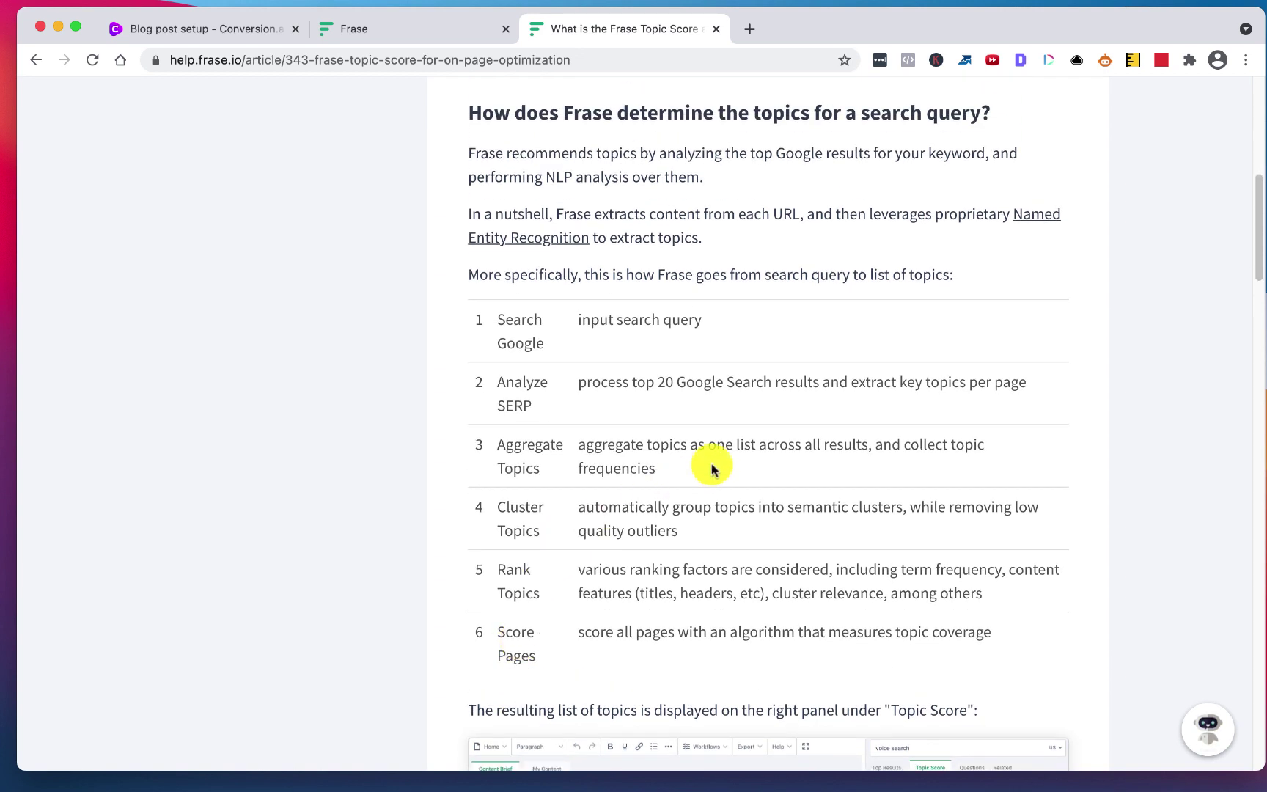
scroll(711, 470, "up", 1)
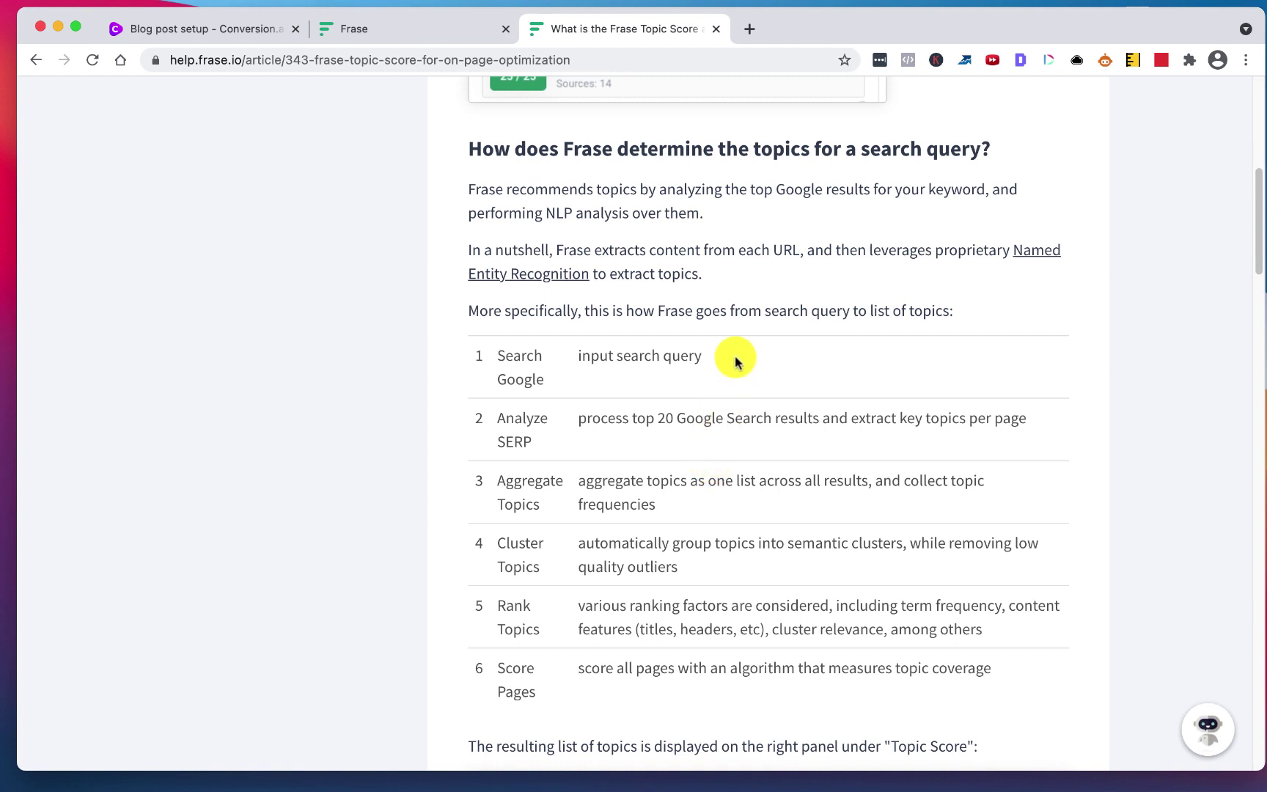
Step: Enable the Highlight checkbox in the Topic Score panel of the loans for small businesses brief
left_click(386, 29)
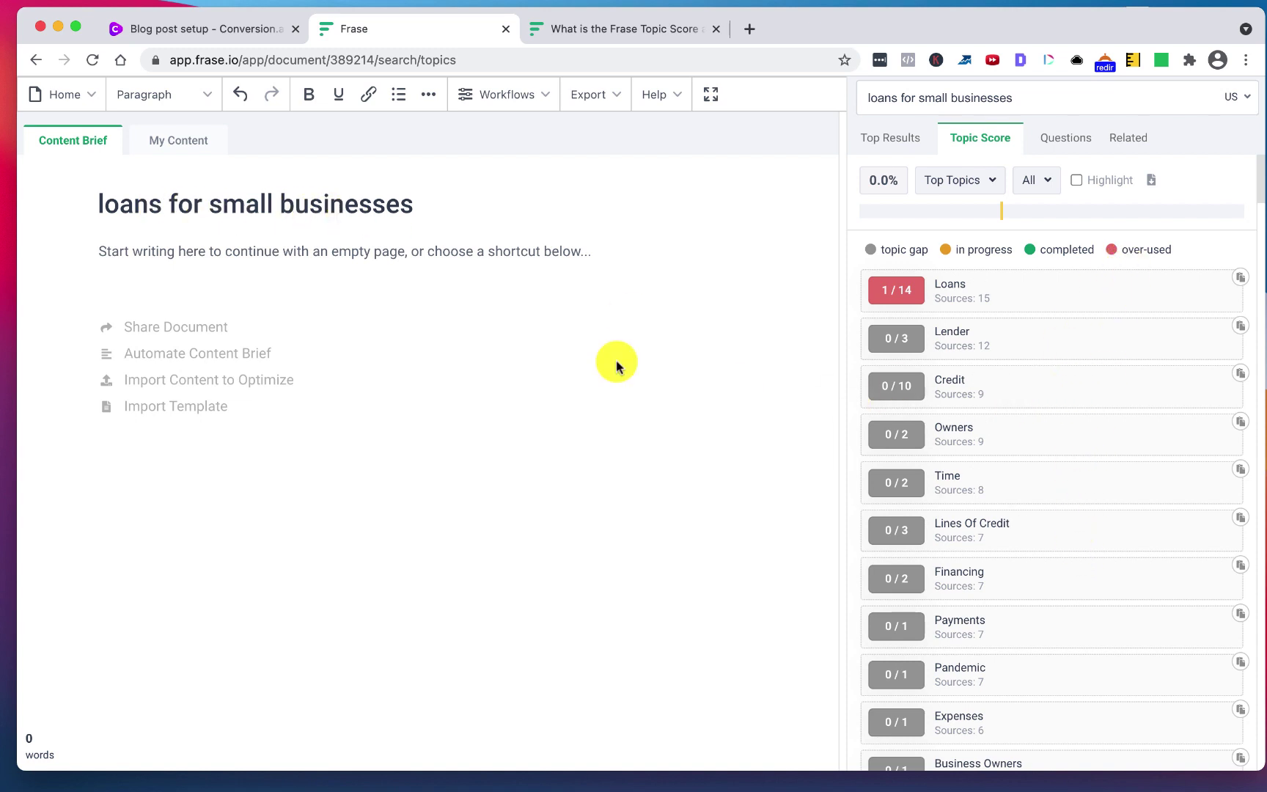
left_click(1076, 179)
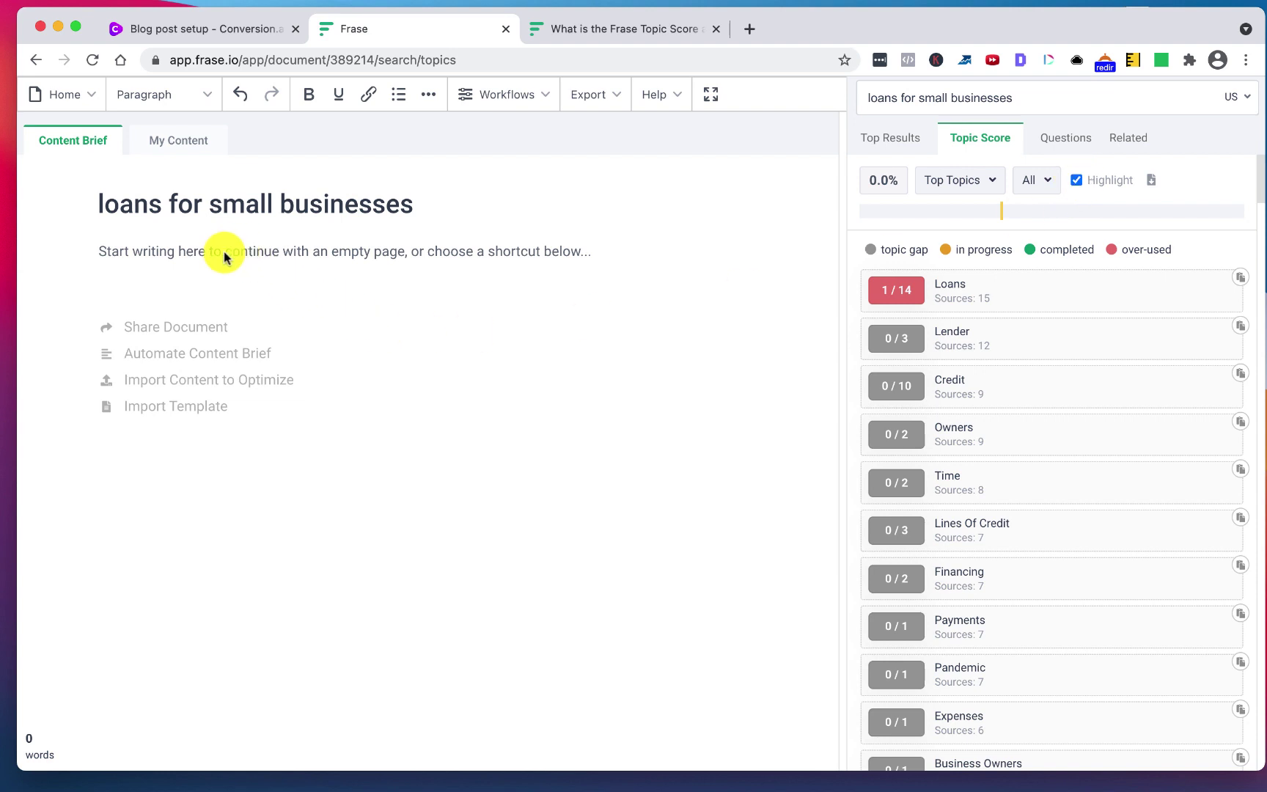
type("s")
key("BackSpace")
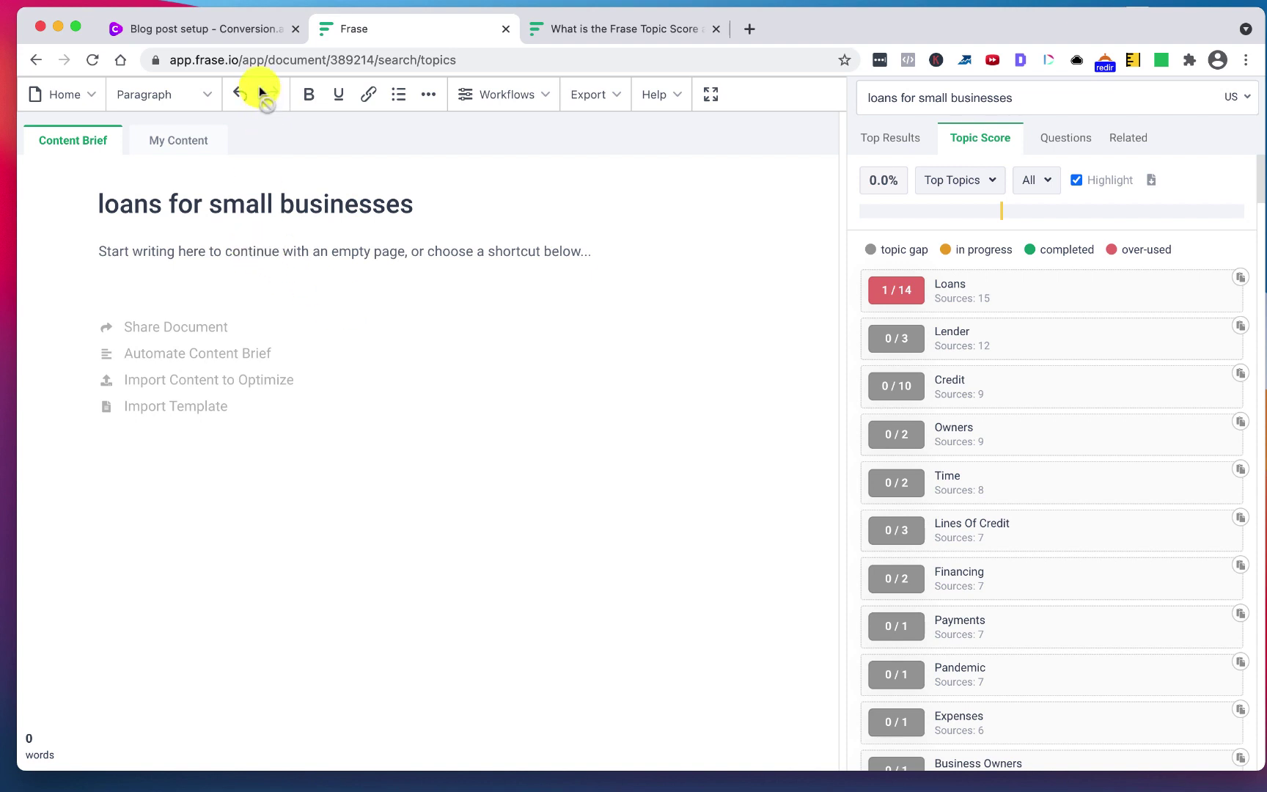
left_click(212, 30)
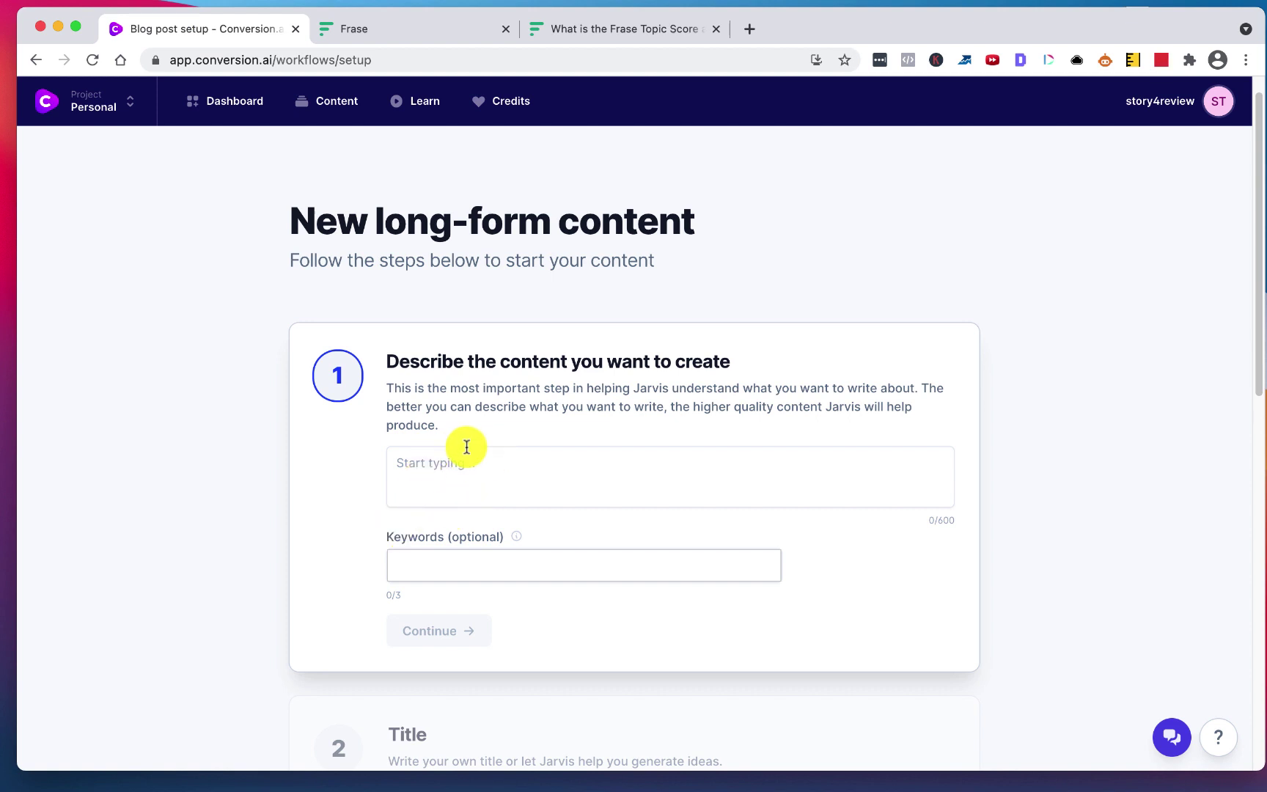
left_click(375, 32)
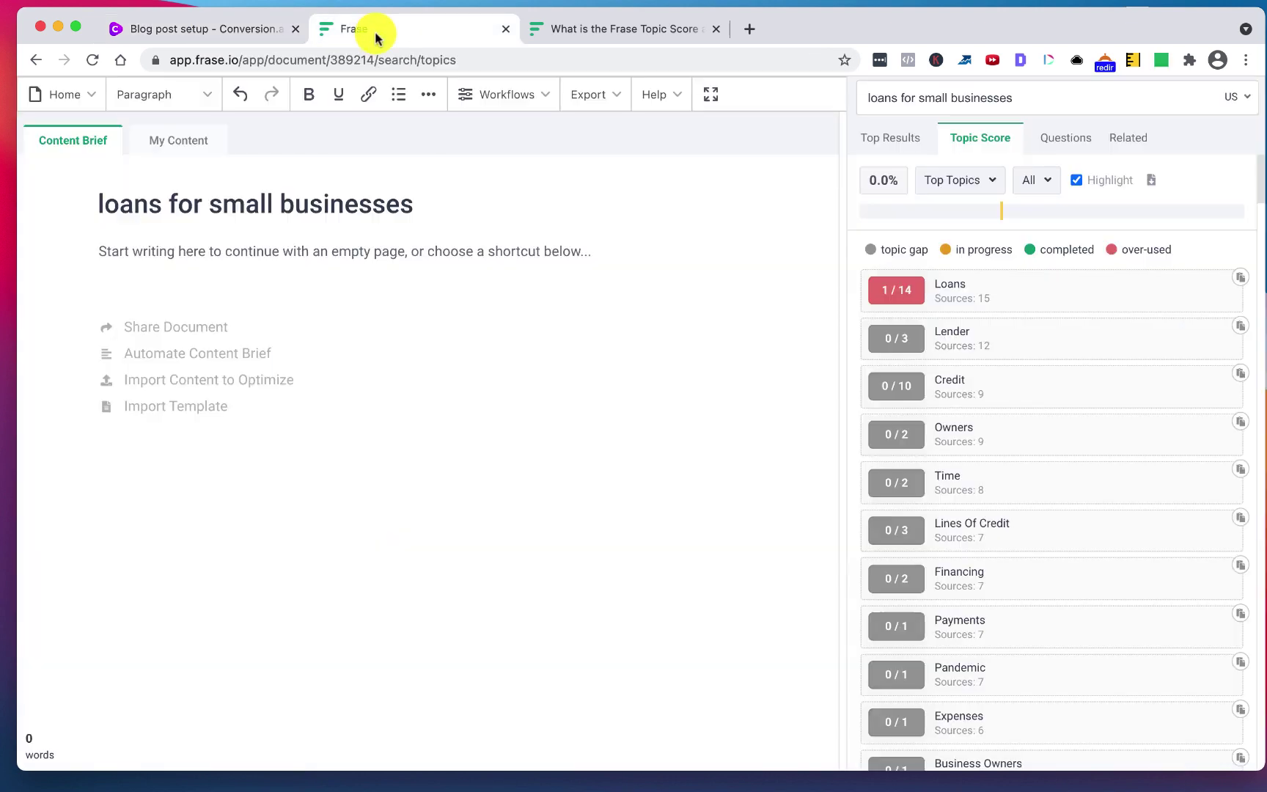
Step: Write the intro paragraph on small business loans covering lenders, credit, financing, payments and pandemic funding
left_click(358, 257)
type("I'm")
type("Credit")
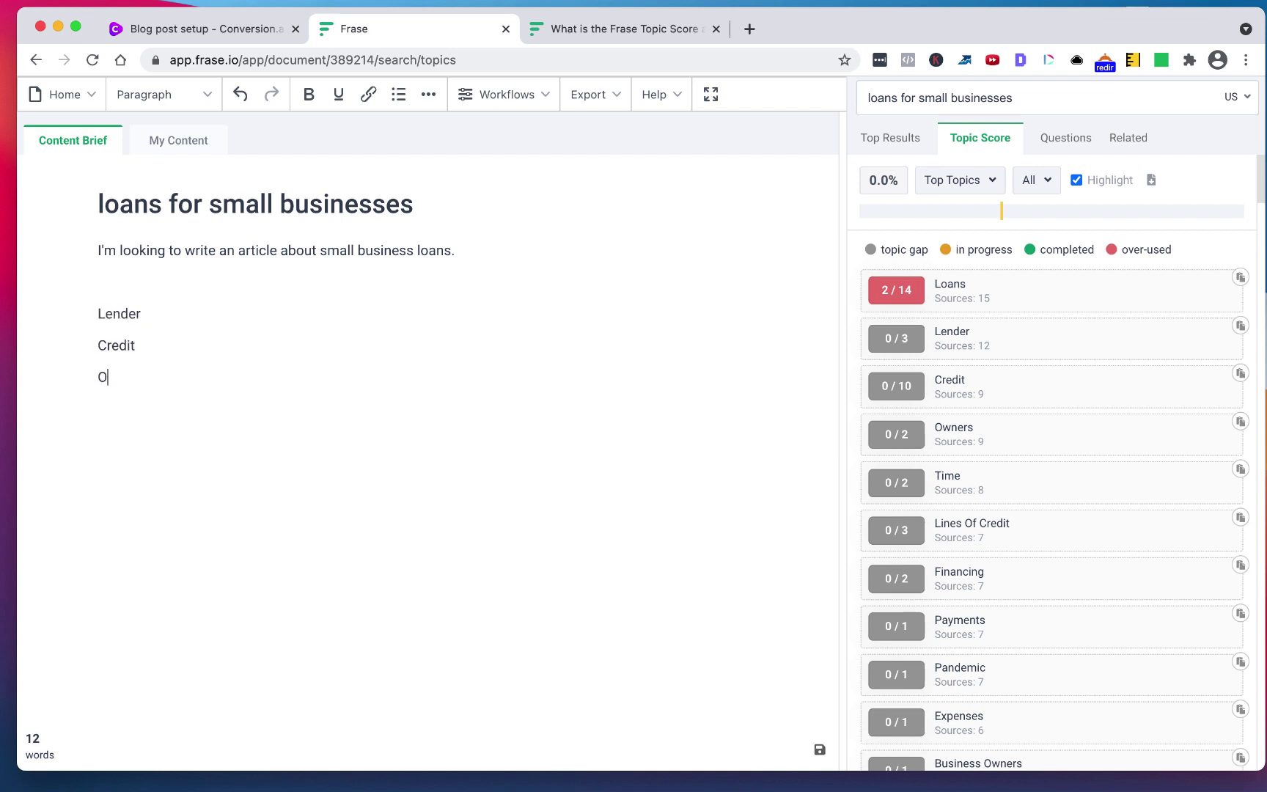
type("wners")
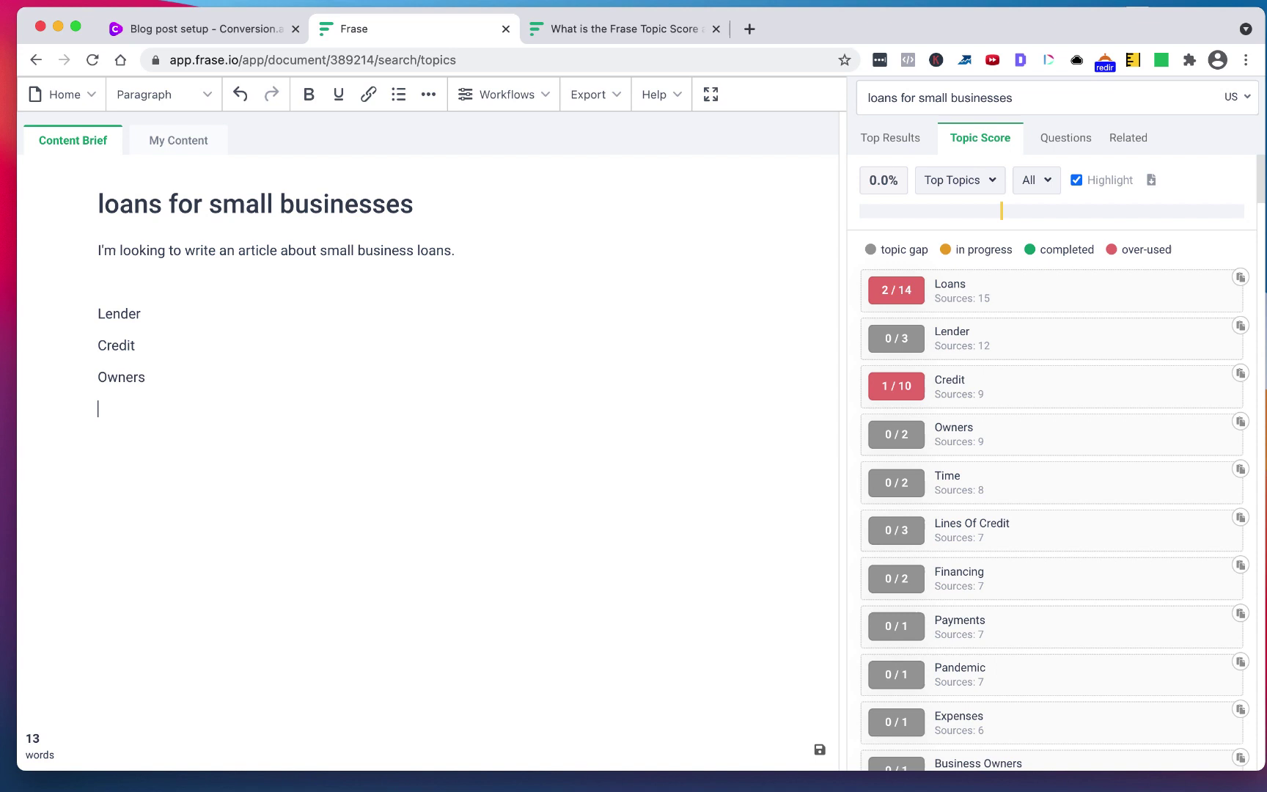
key("Return")
type("Lines of cred")
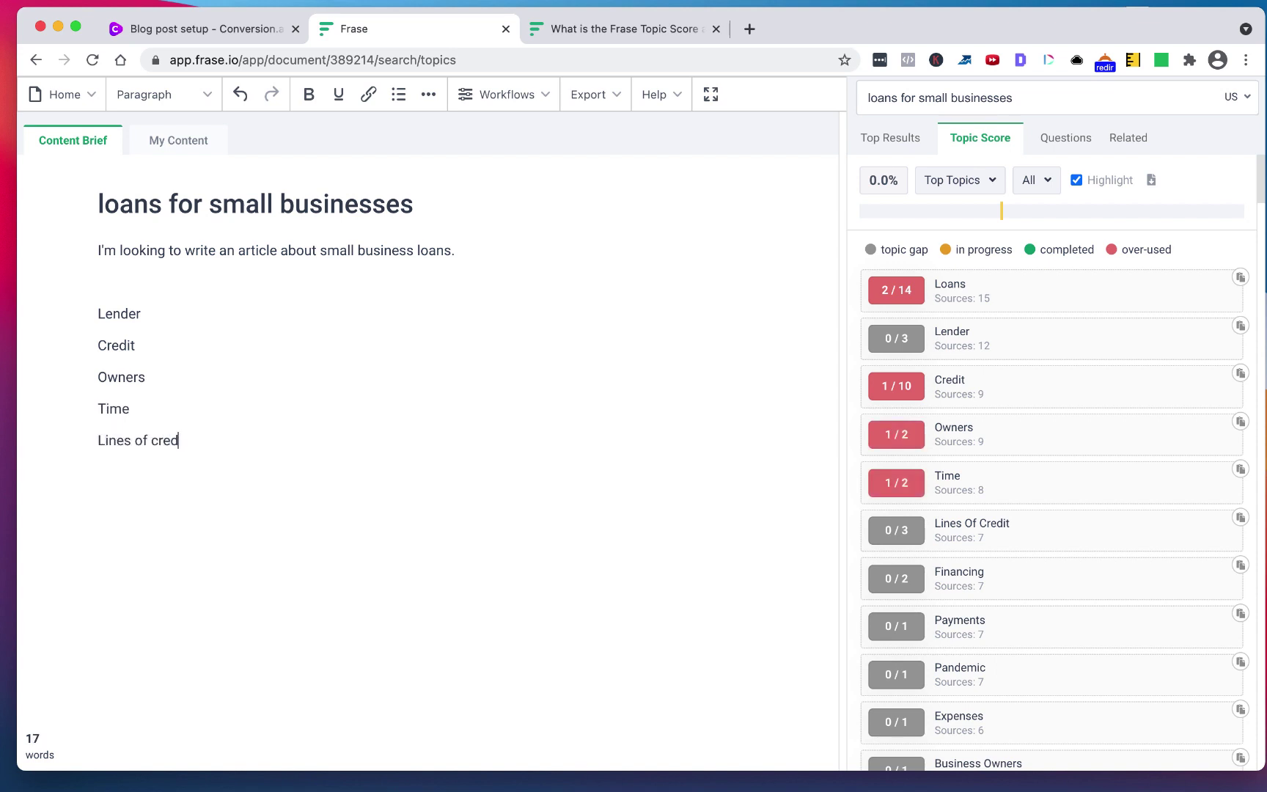
type("it")
key("Return")
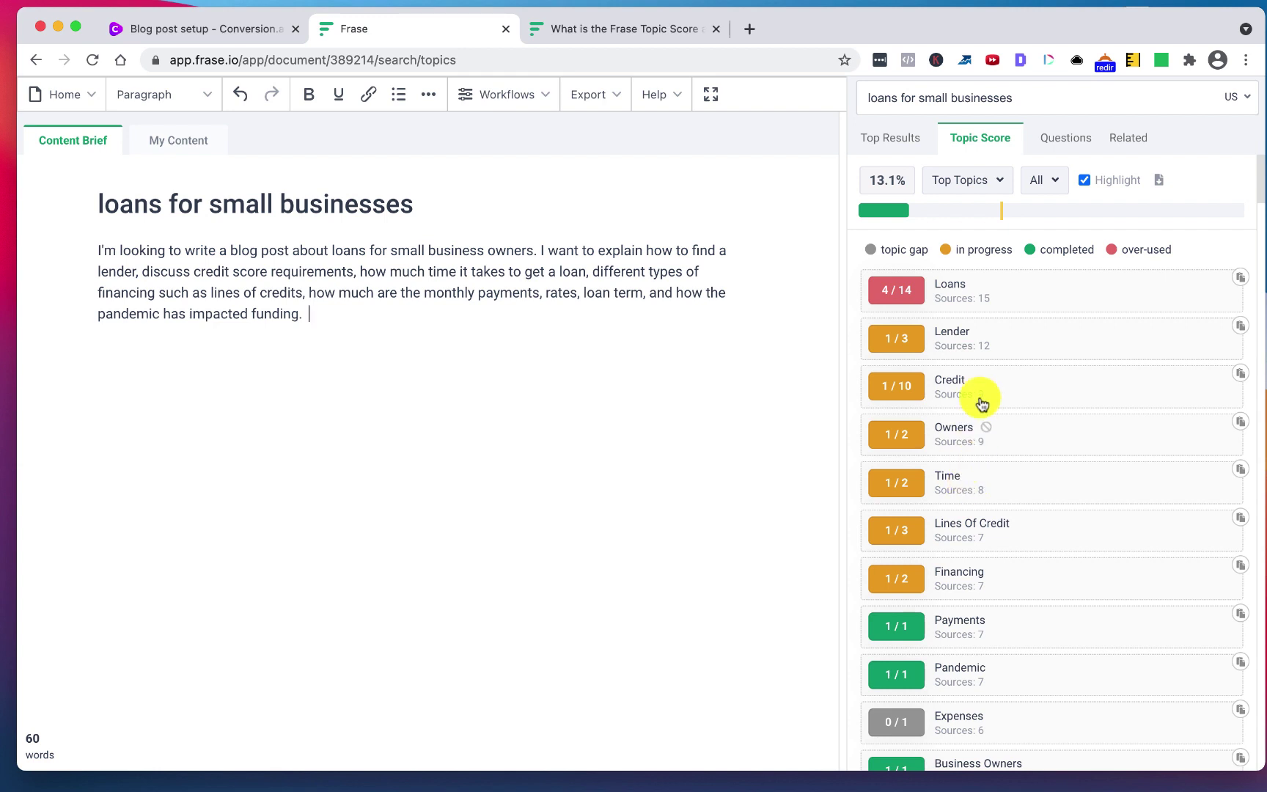
scroll(976, 506, "down", 5)
scroll(978, 508, "down", 3)
scroll(977, 508, "up", 6)
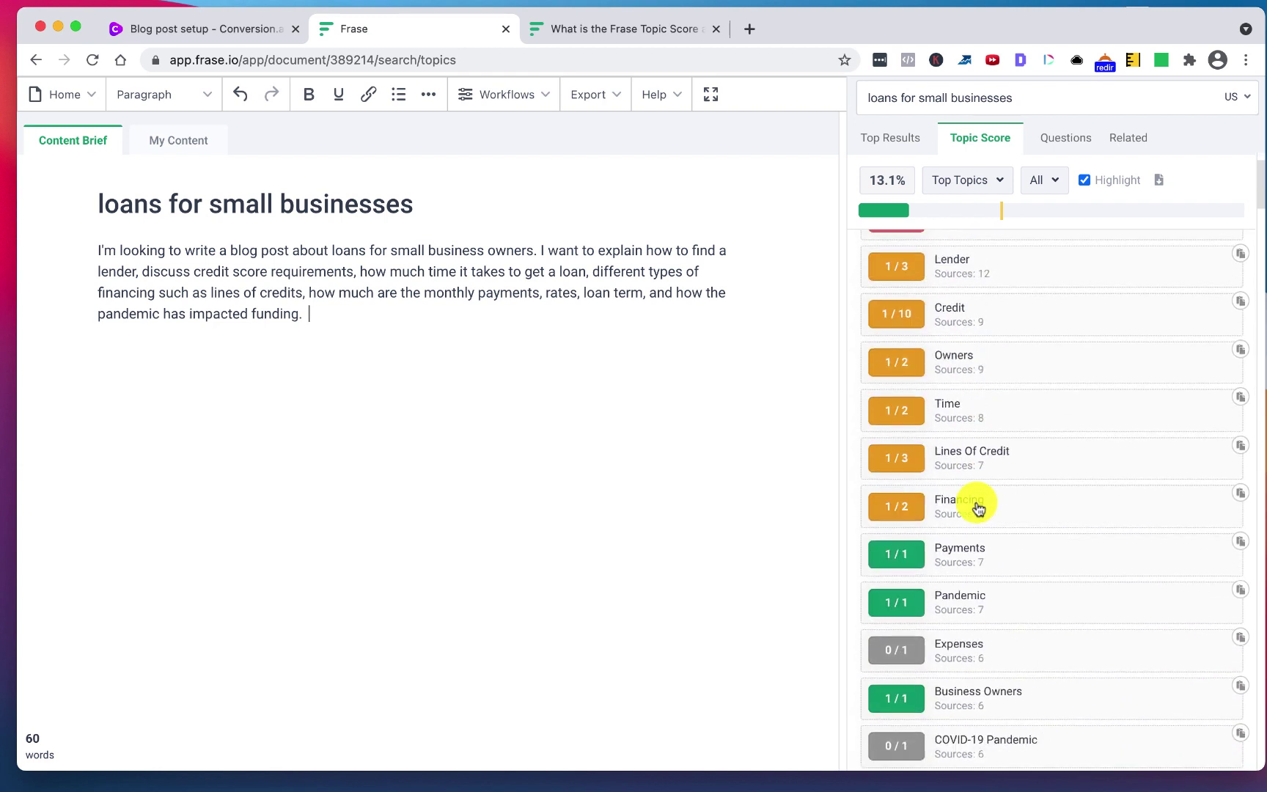
scroll(899, 505, "up", 2)
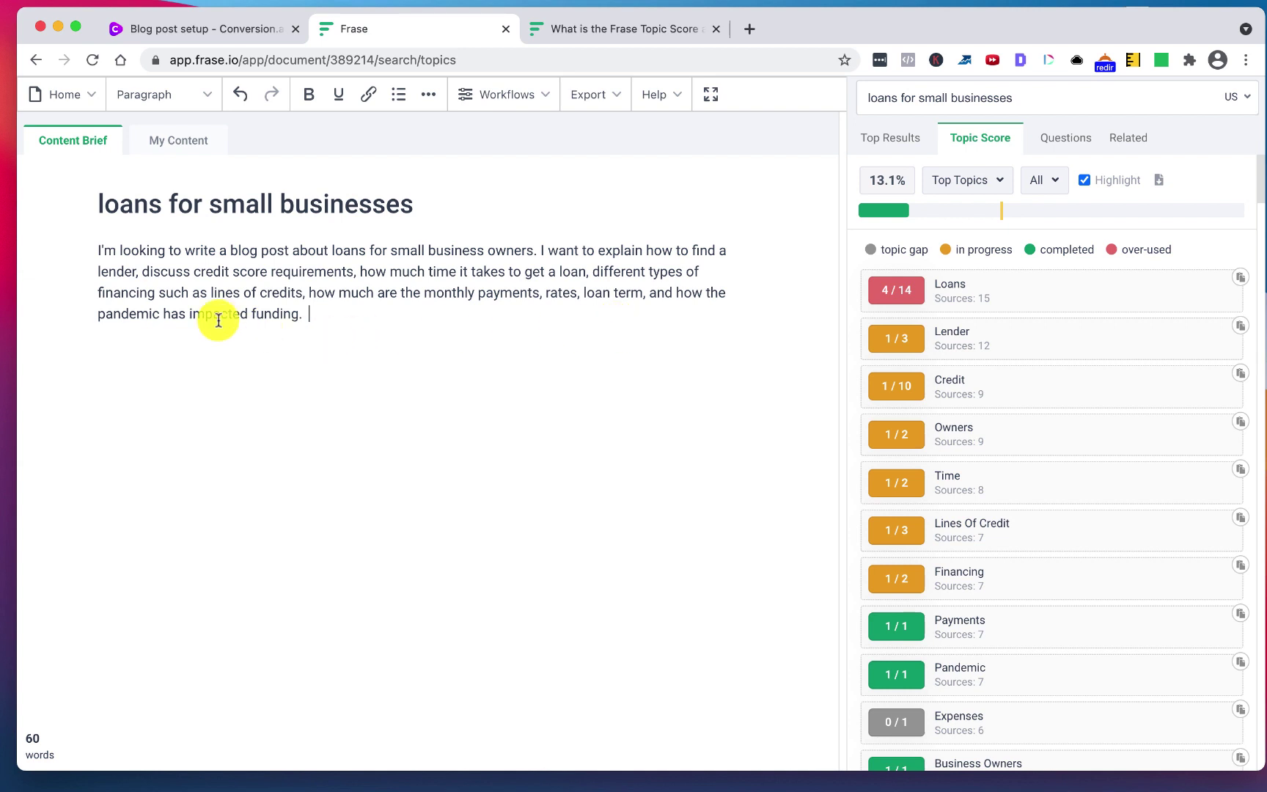
scroll(1067, 496, "down", 3)
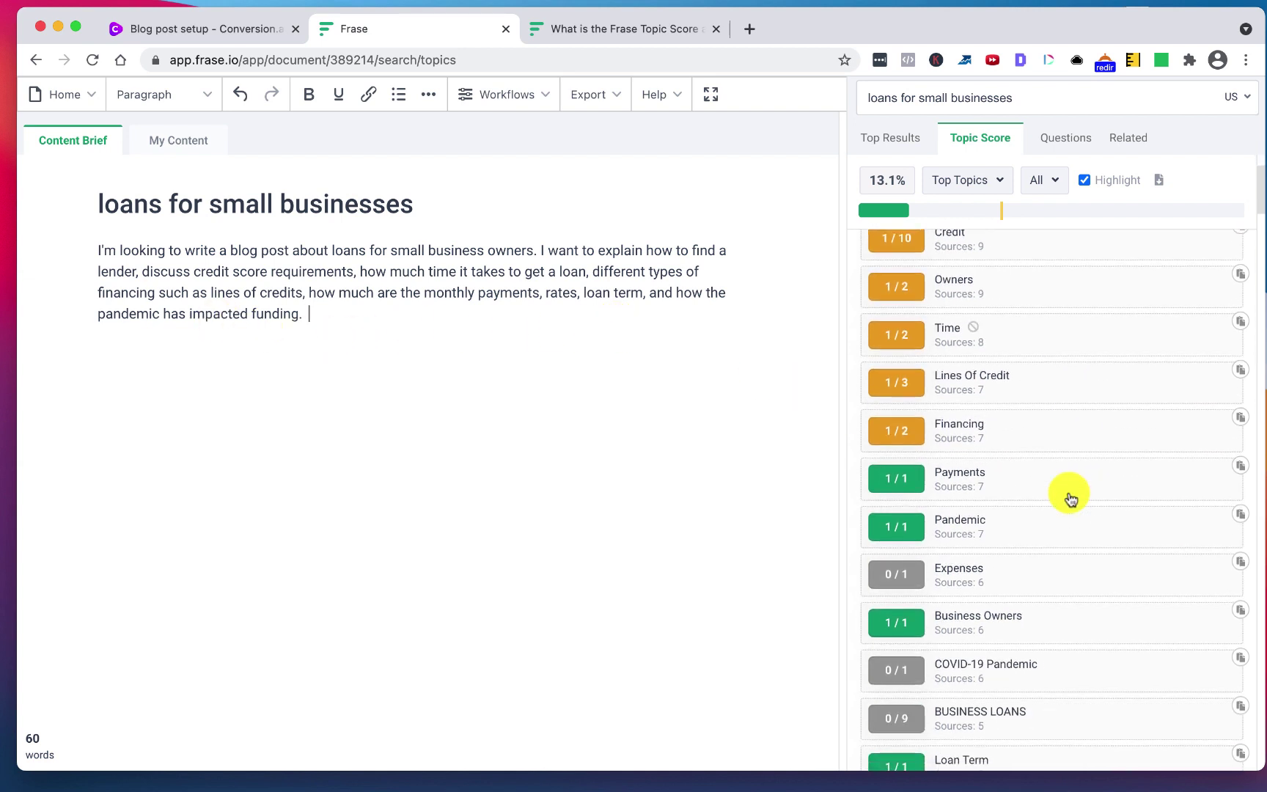
scroll(1068, 498, "down", 1)
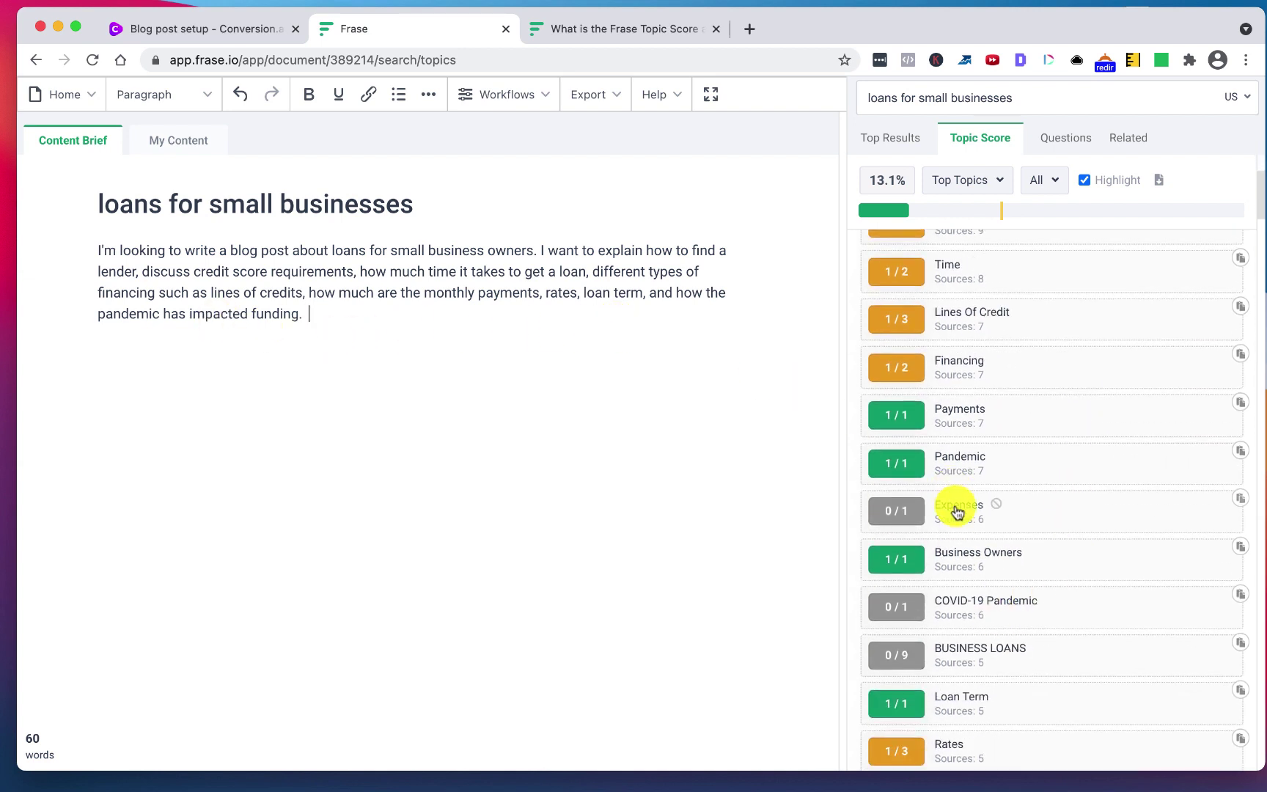
scroll(956, 512, "down", 2)
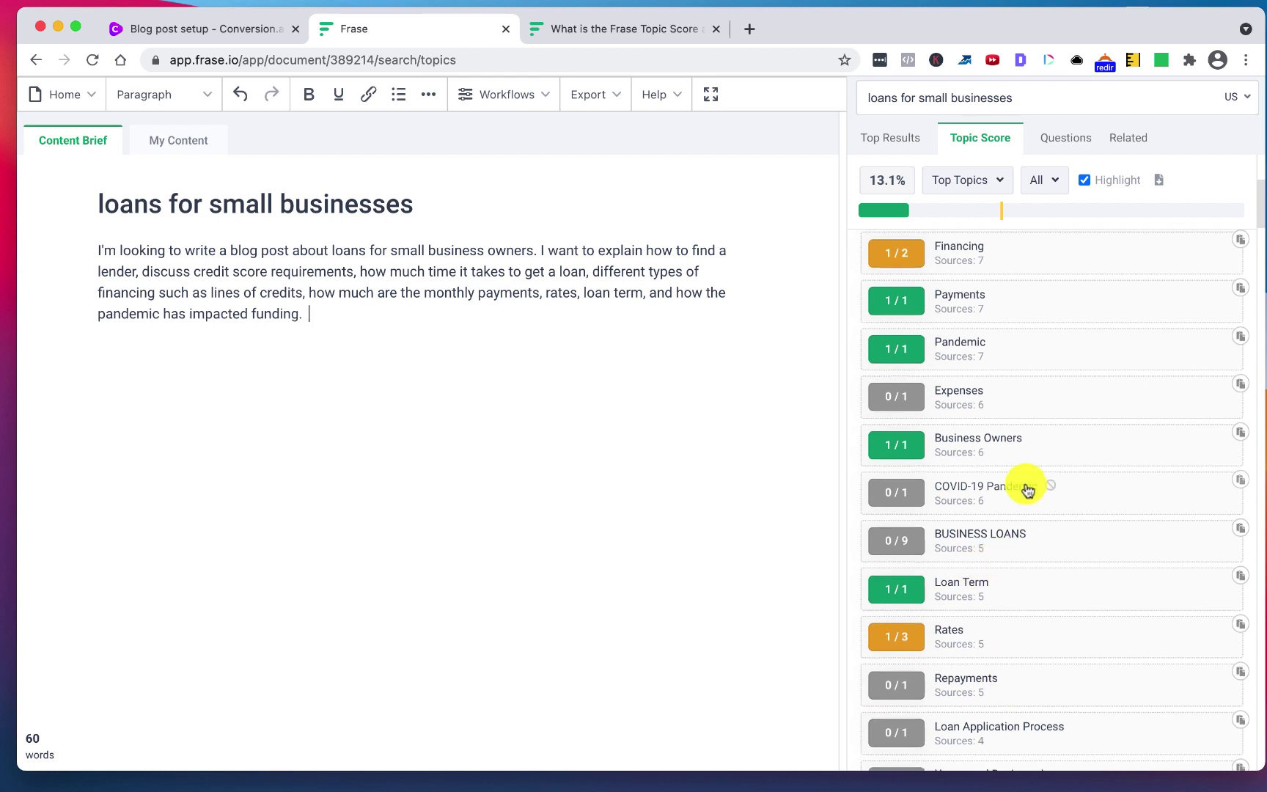
scroll(1027, 490, "up", 6)
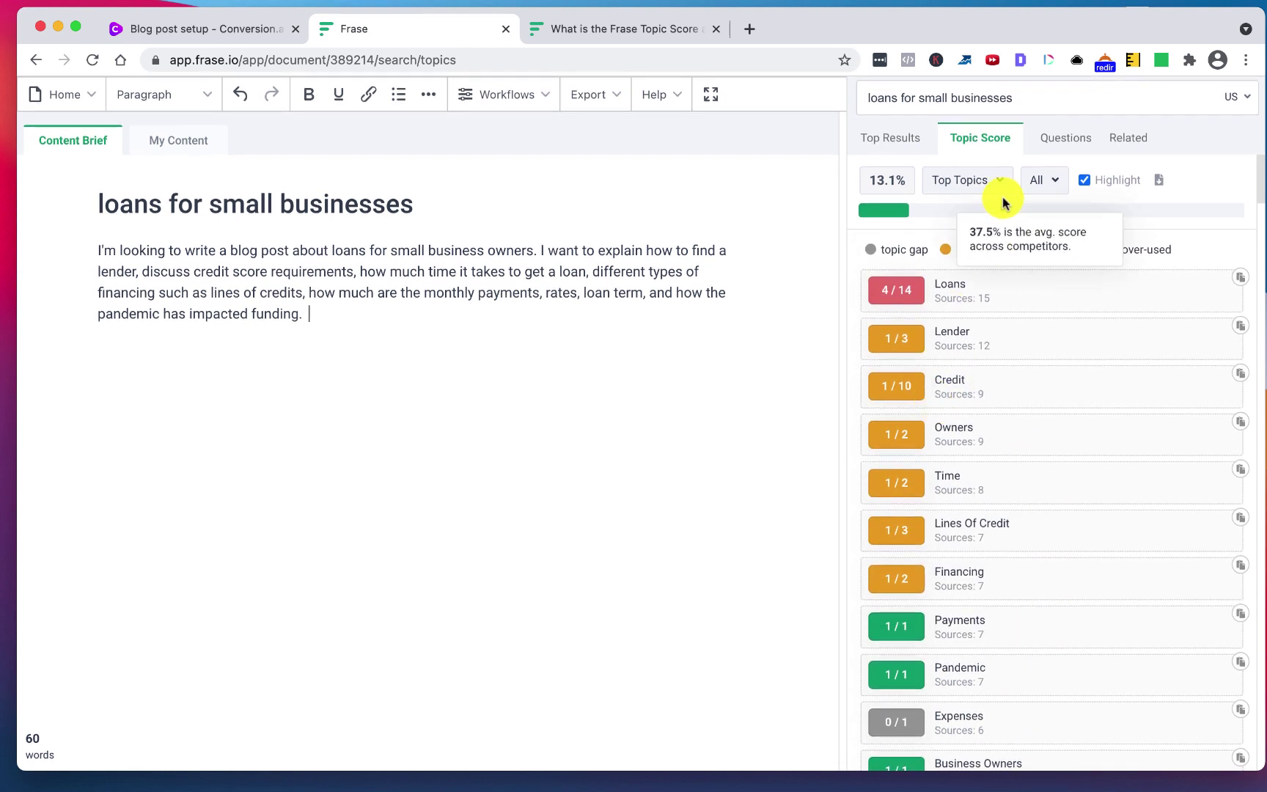
Step: Switch the Topic Score panel from Top Topics to Long Tail topics
left_click(1000, 182)
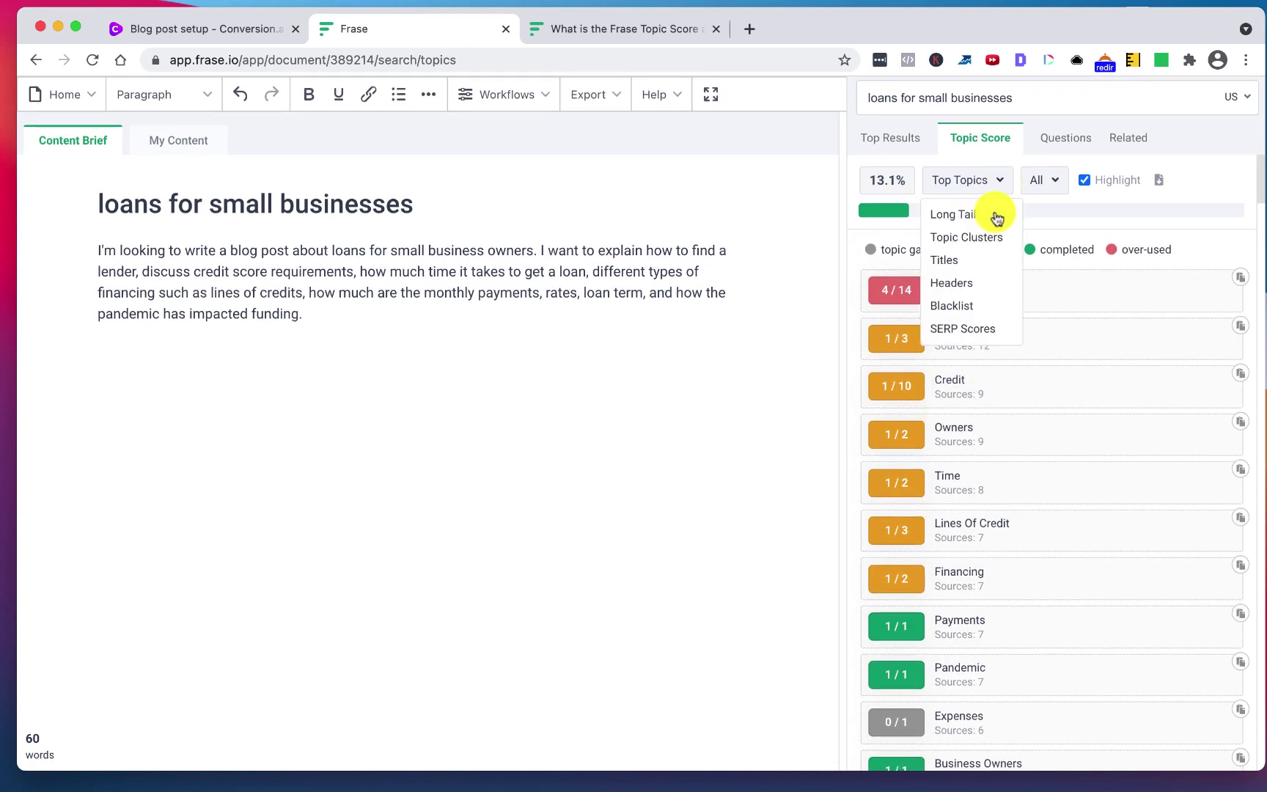
left_click(956, 216)
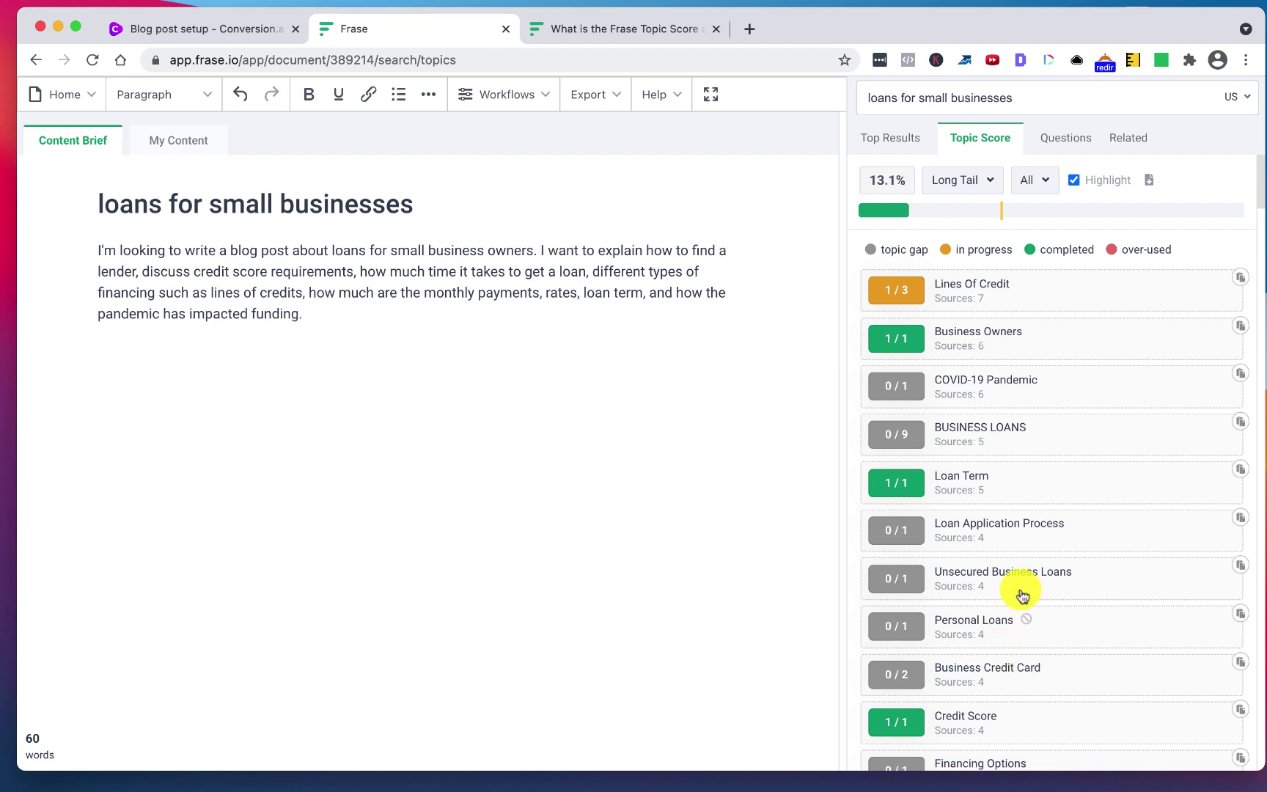
left_click(525, 548)
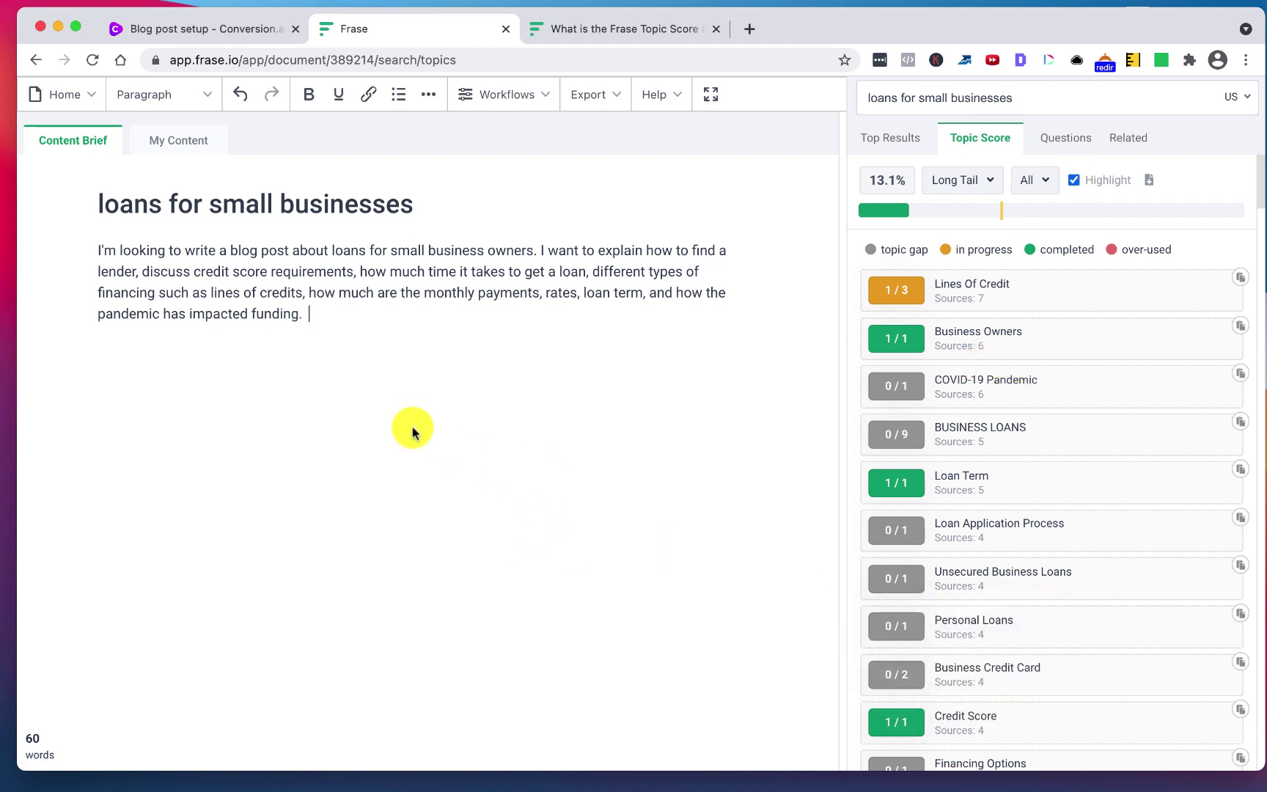
Step: Paste the small business loans blog description into the content description field
left_click(174, 30)
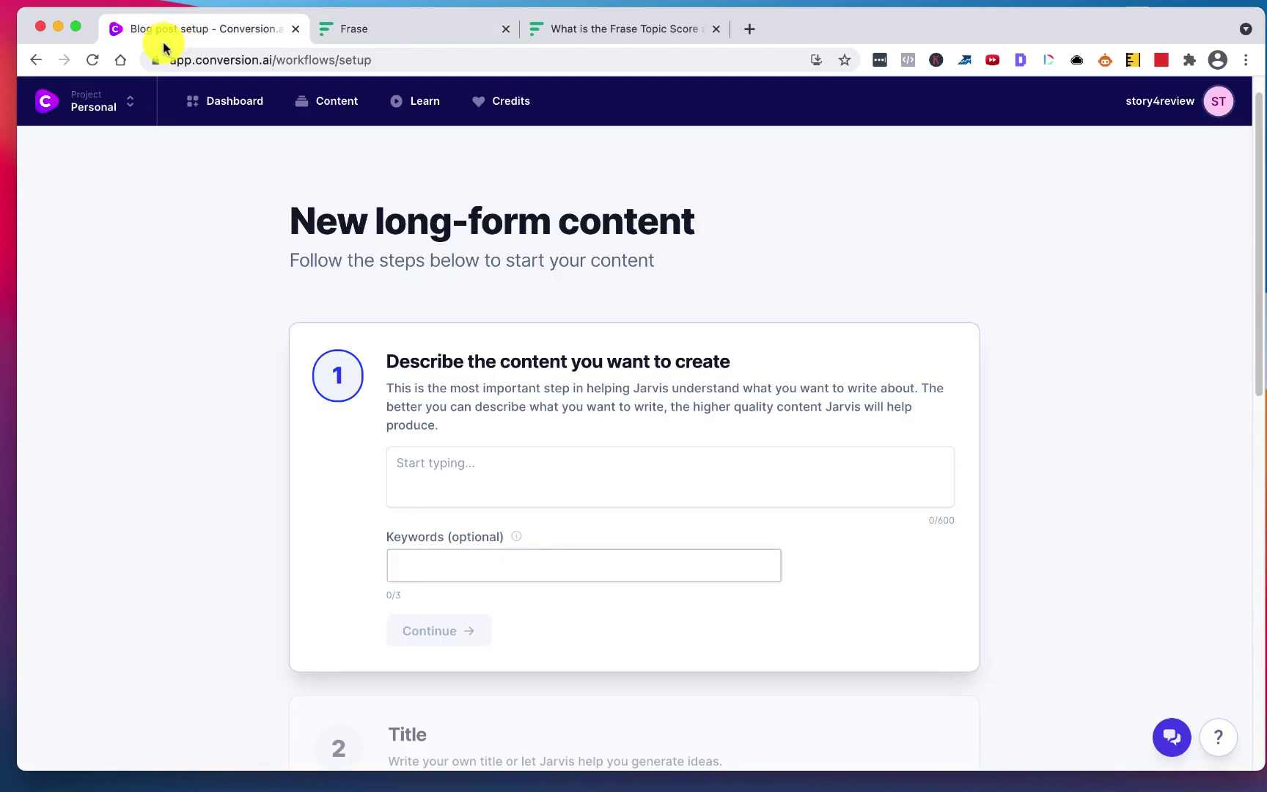
left_click(466, 467)
type("I'm looking to write a blog post about loans for small business owners. I want to explain how to find a lender, discuss credit score requirements, how much time it takes to get a loan, different types of financing such as lines of credits, how much are the monthly payments, rates, loan term, and how the pandemic has impacted funding.")
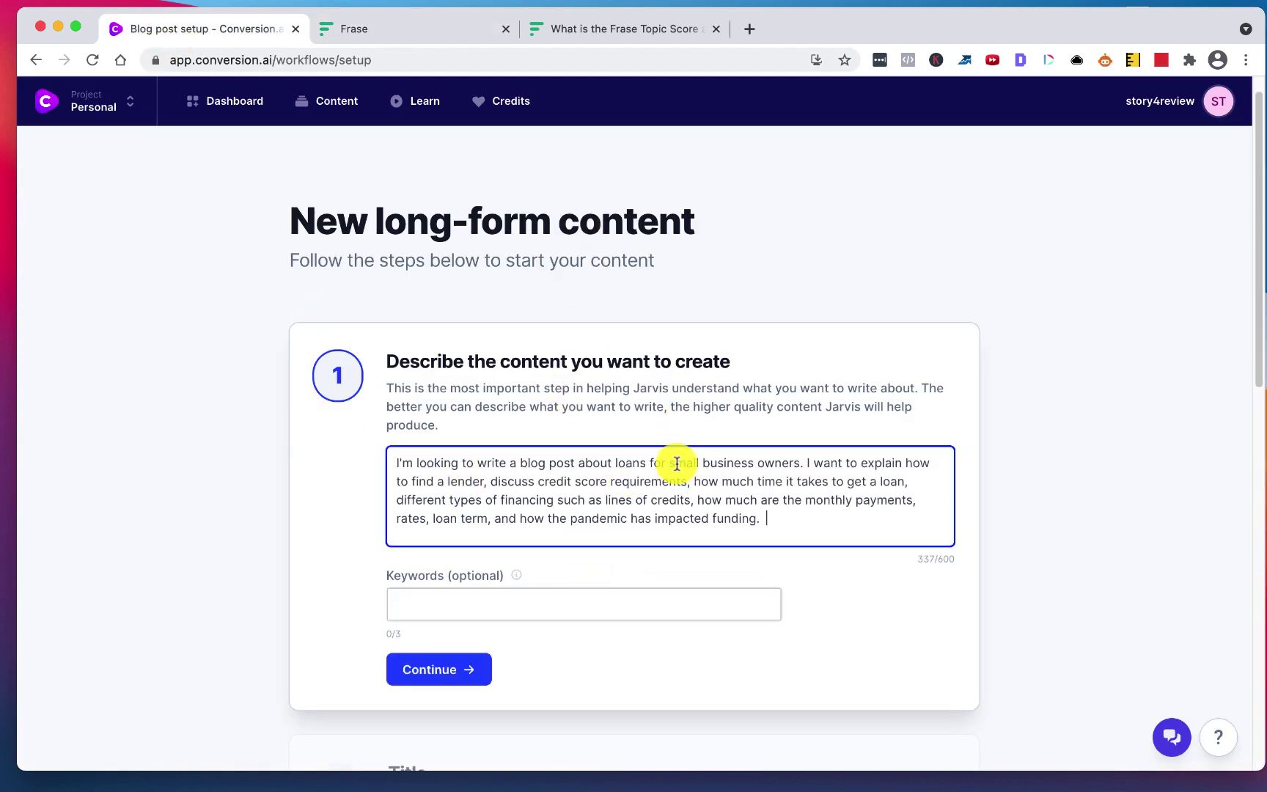
Step: Add 'loans for small business' as a keyword and continue to the Title step
left_click_drag(614, 461, 760, 454)
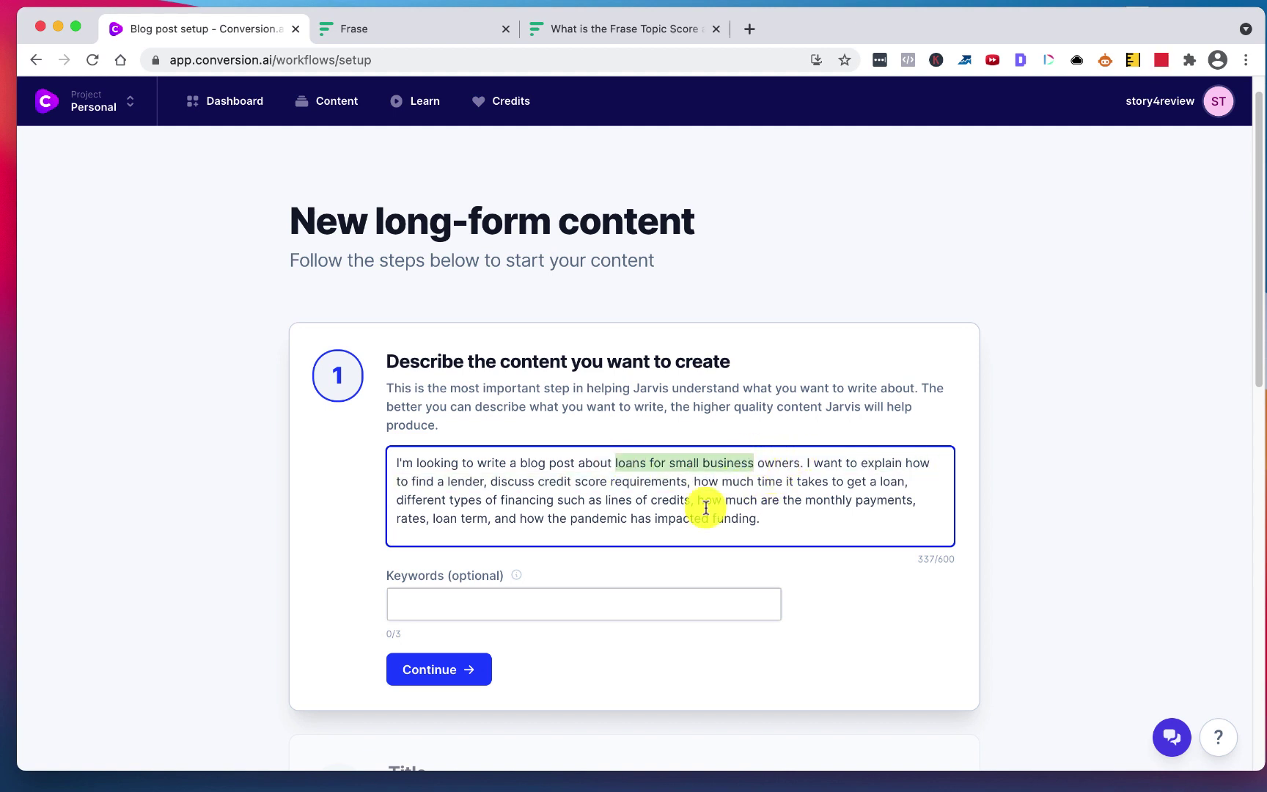
left_click_drag(751, 456, 594, 603)
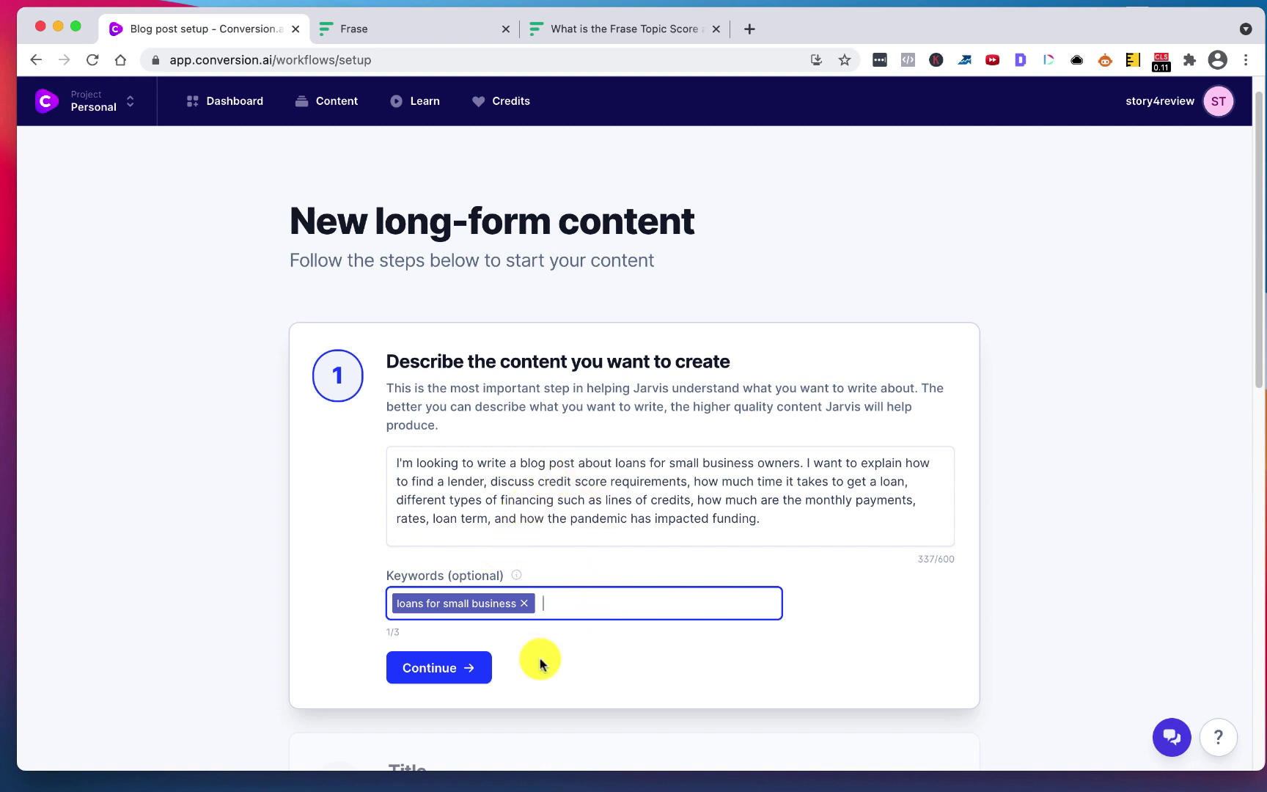
left_click(438, 665)
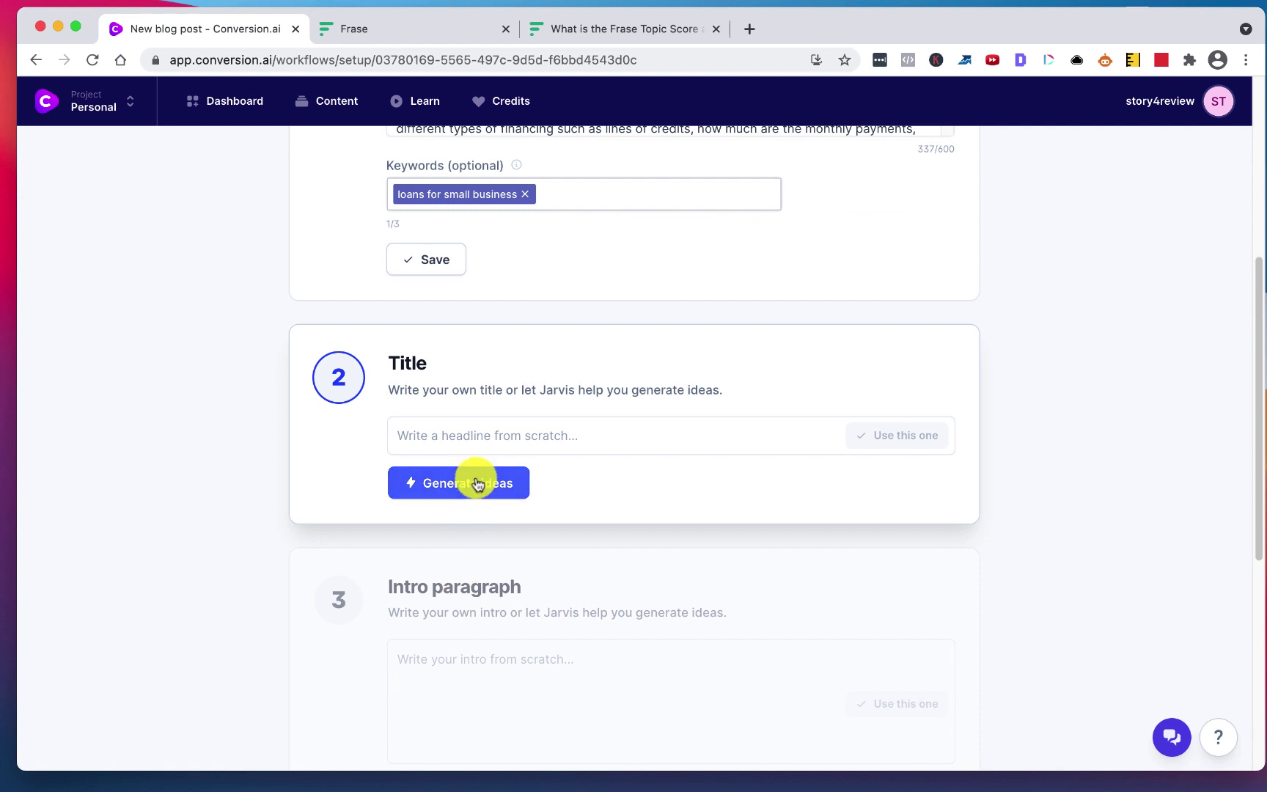
Step: Generate title ideas and use 'Finding and Obtaining a Loan for Your Small Business'
left_click(457, 490)
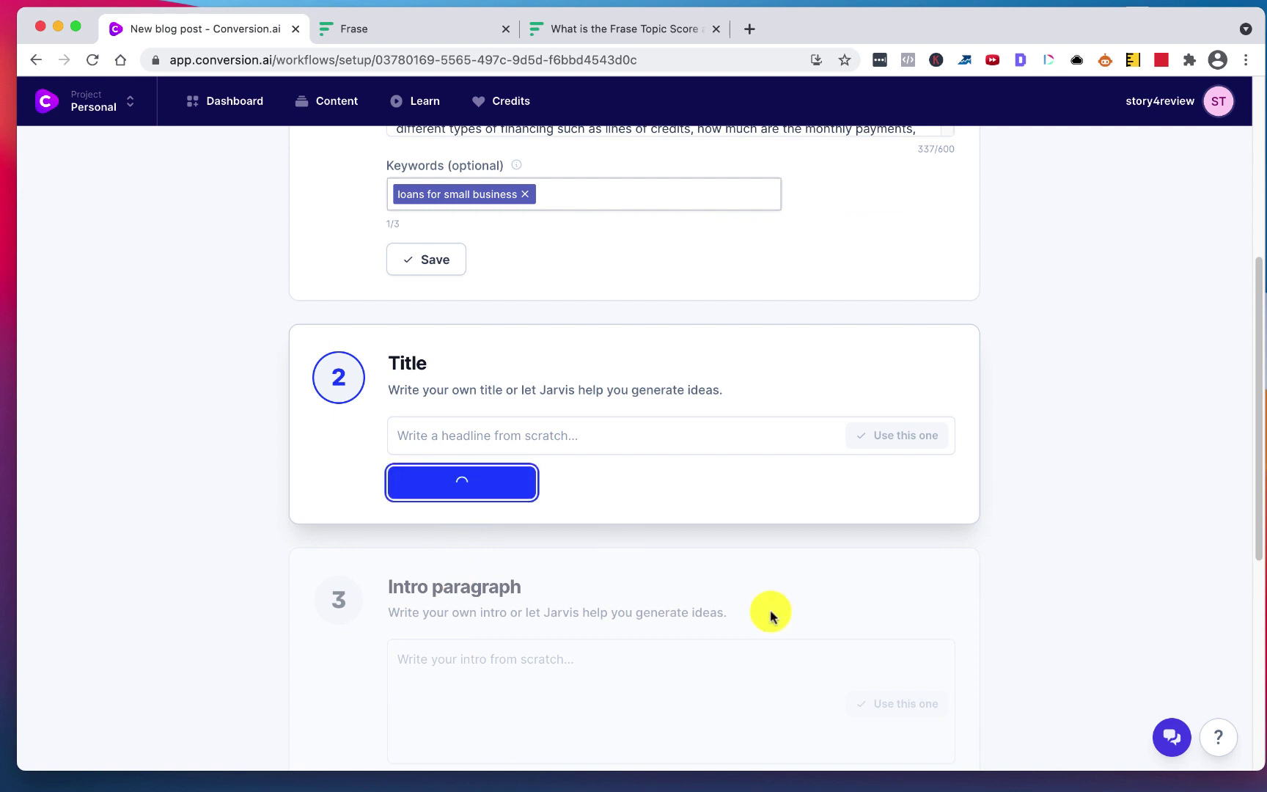
scroll(771, 614, "down", 3)
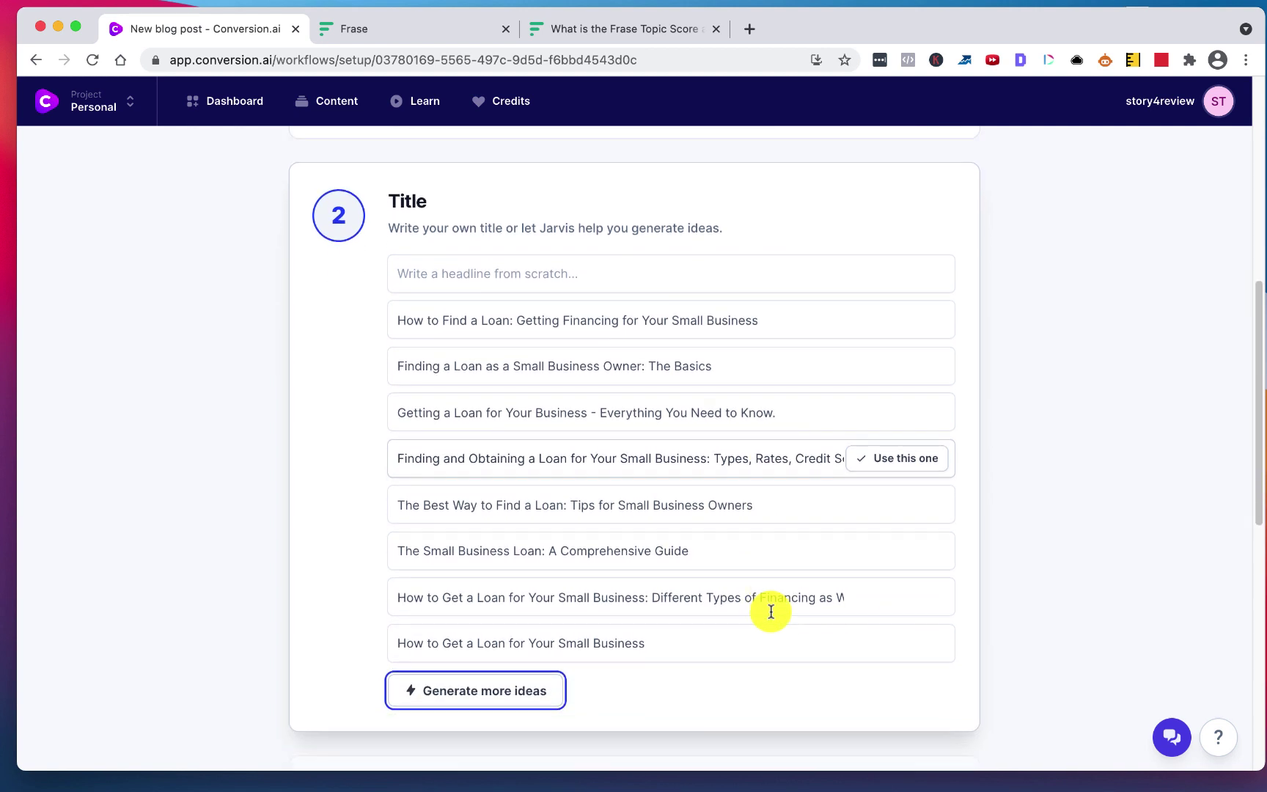
mouse_move(614, 452)
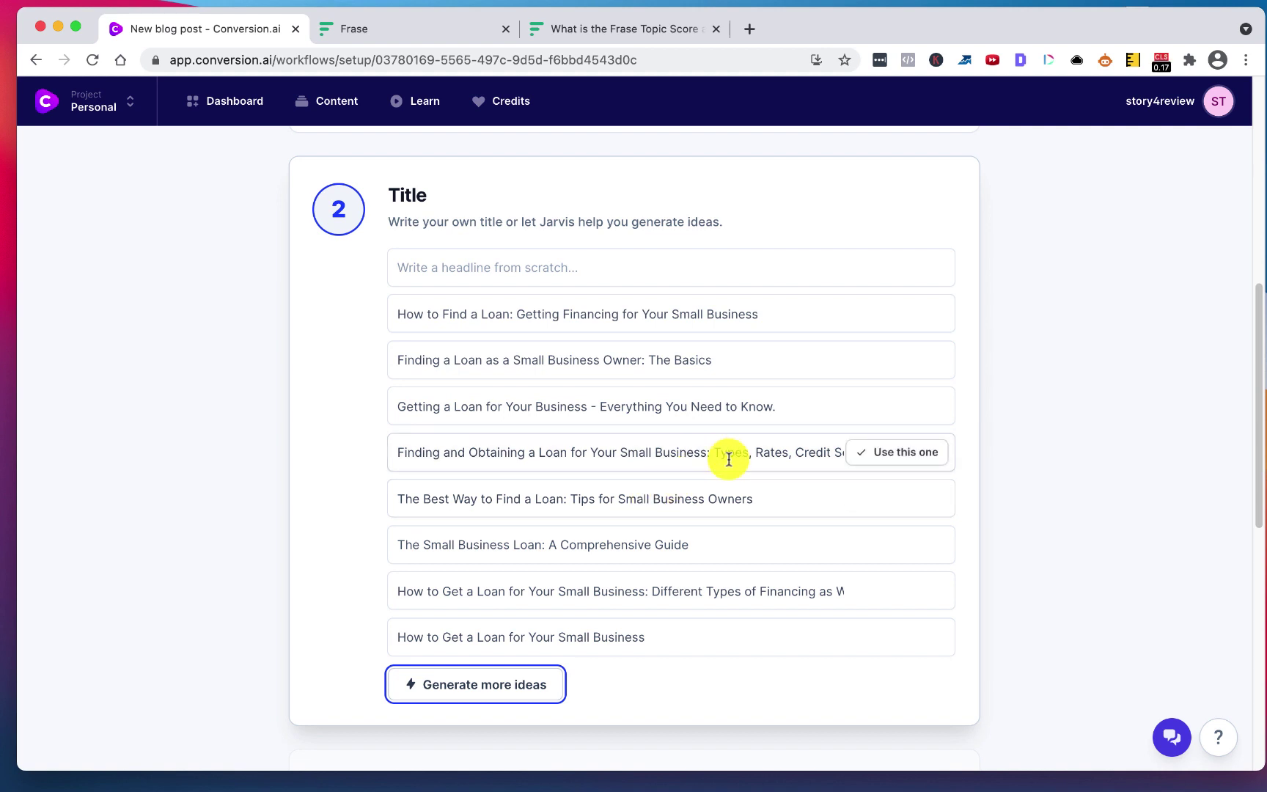
left_click(904, 452)
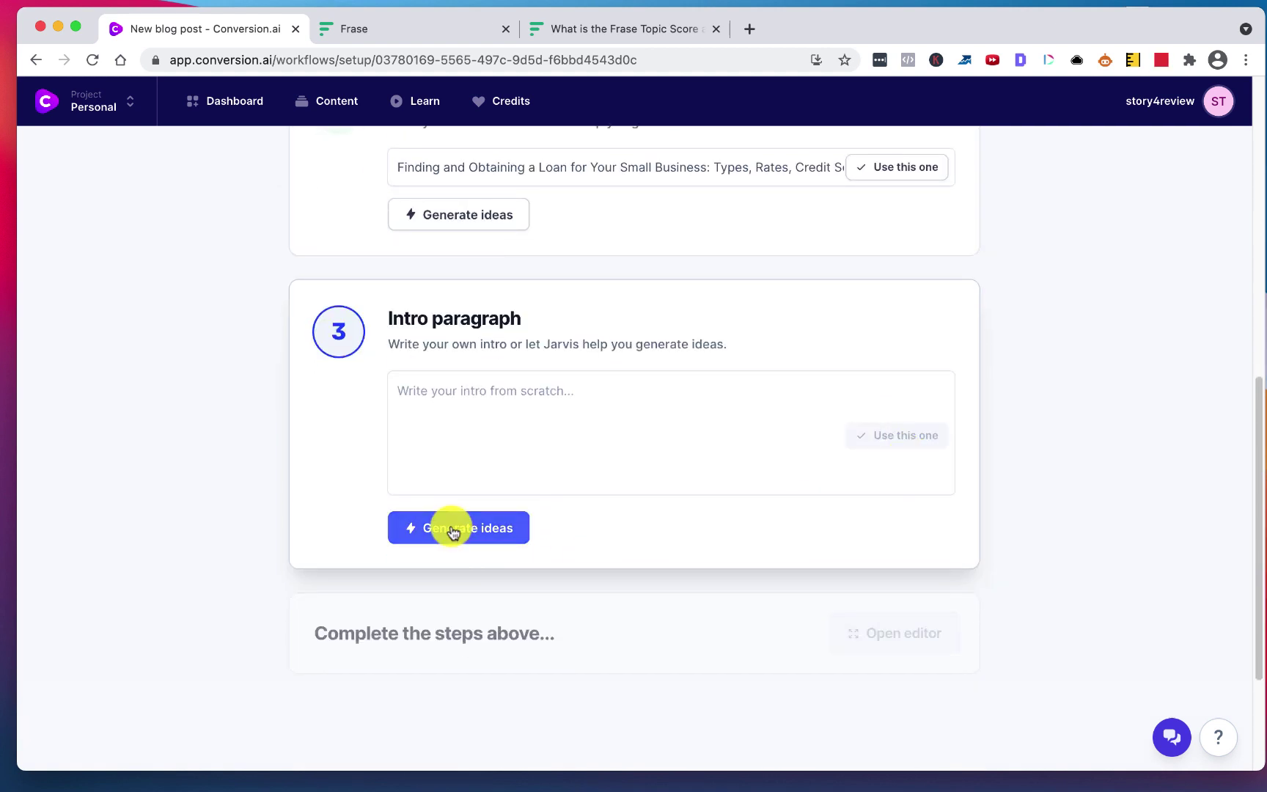
Step: Generate intro ideas and use the one saying finding a loan for your small business can be difficult
left_click(453, 533)
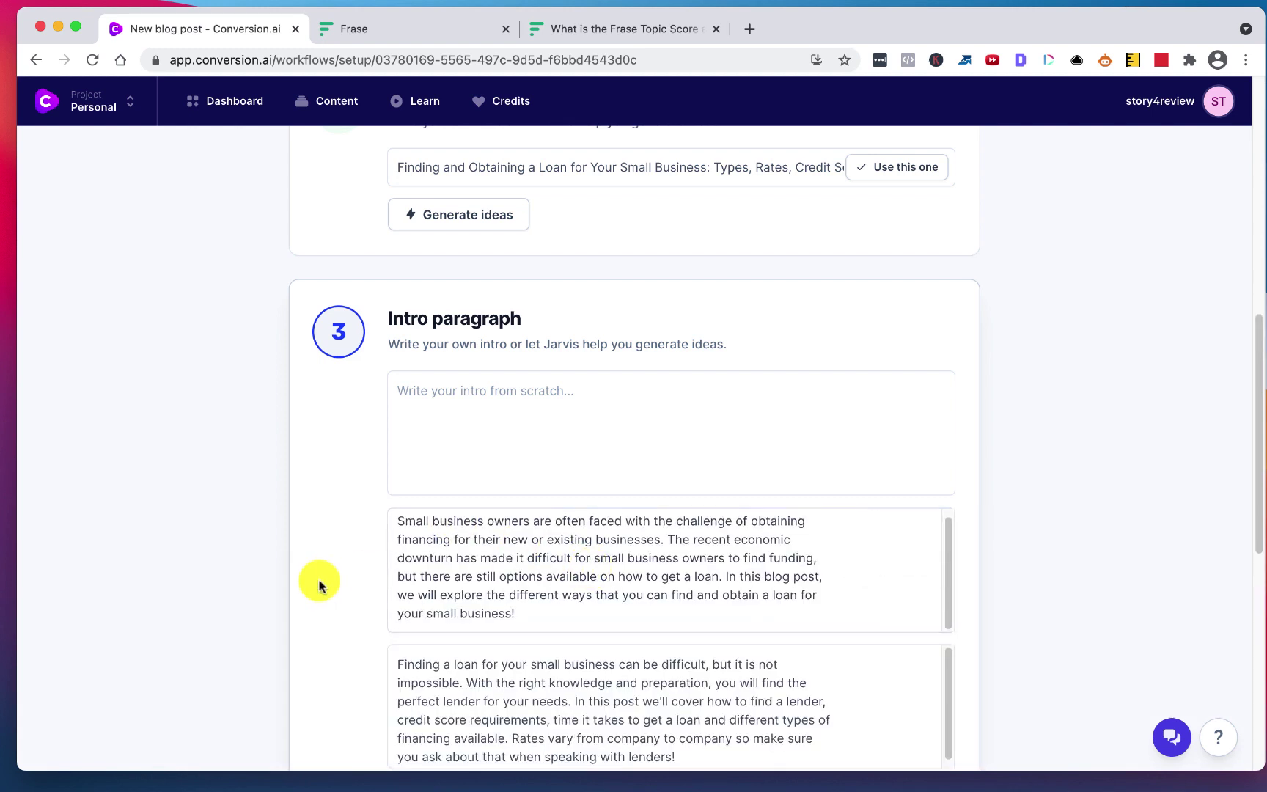
scroll(318, 587, "down", 2)
scroll(318, 586, "down", 1)
scroll(319, 586, "down", 1)
scroll(319, 586, "down", 1)
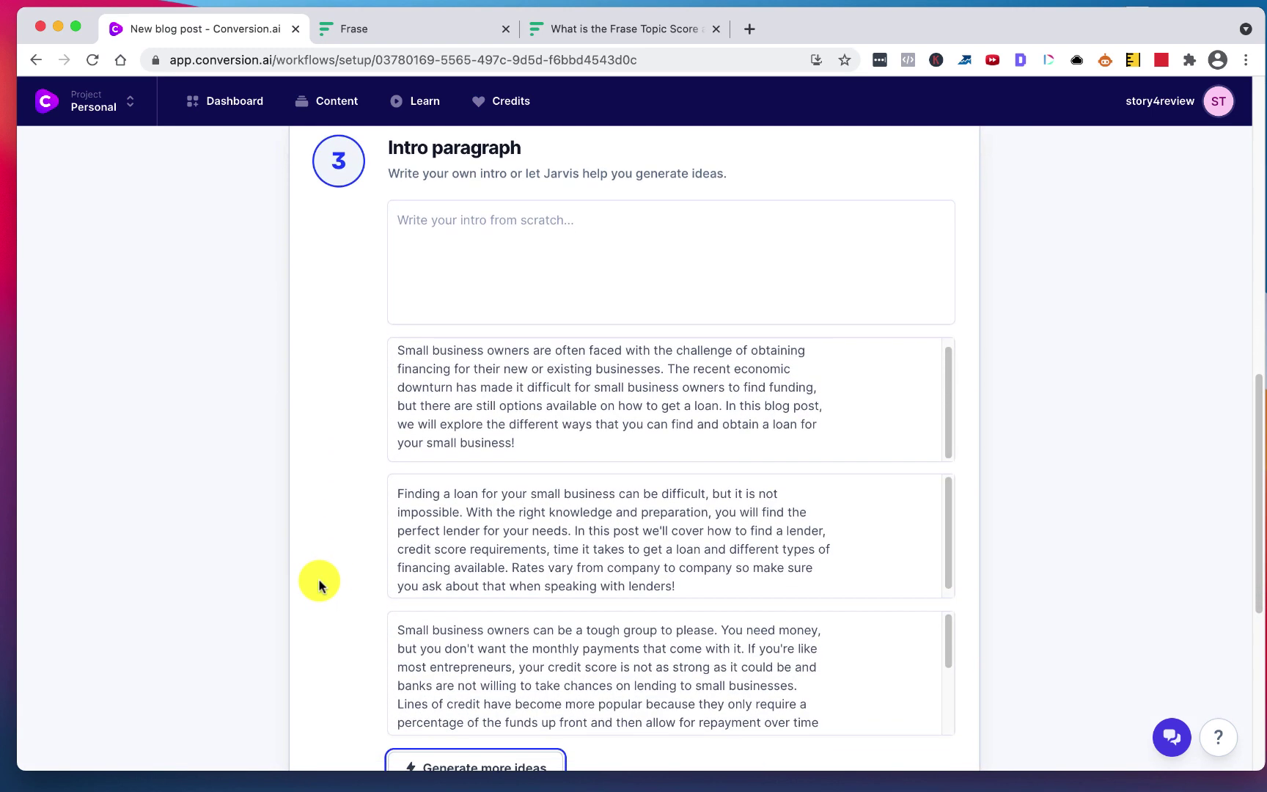
scroll(318, 587, "down", 1)
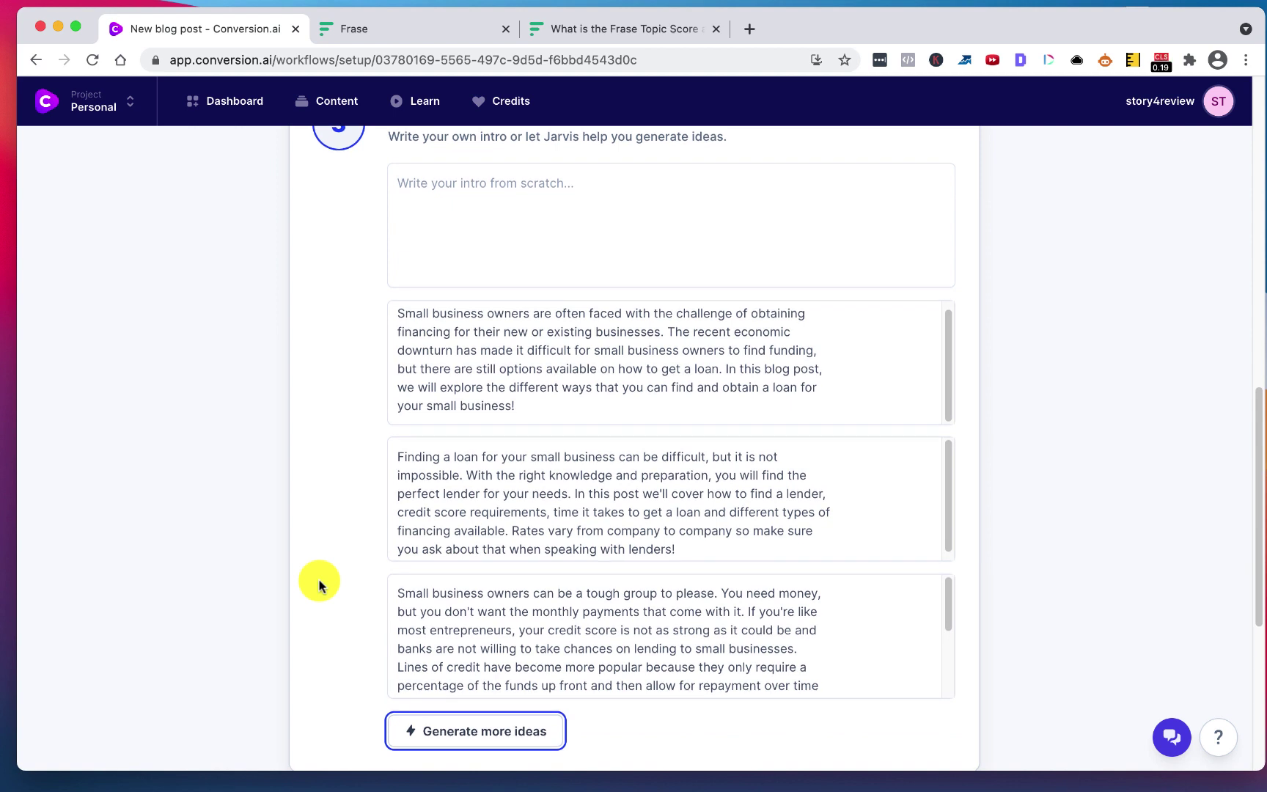
scroll(446, 605, "down", 2)
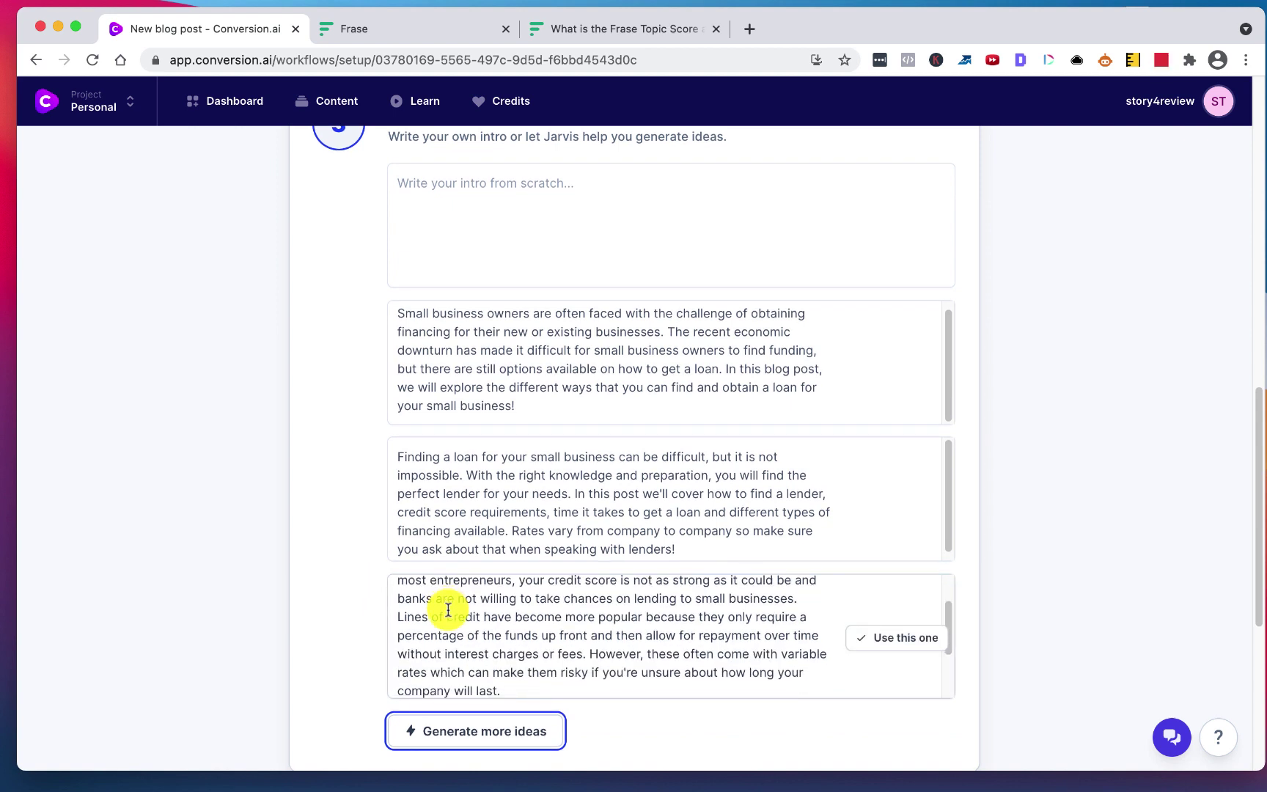
scroll(447, 605, "up", 2)
left_click(858, 493)
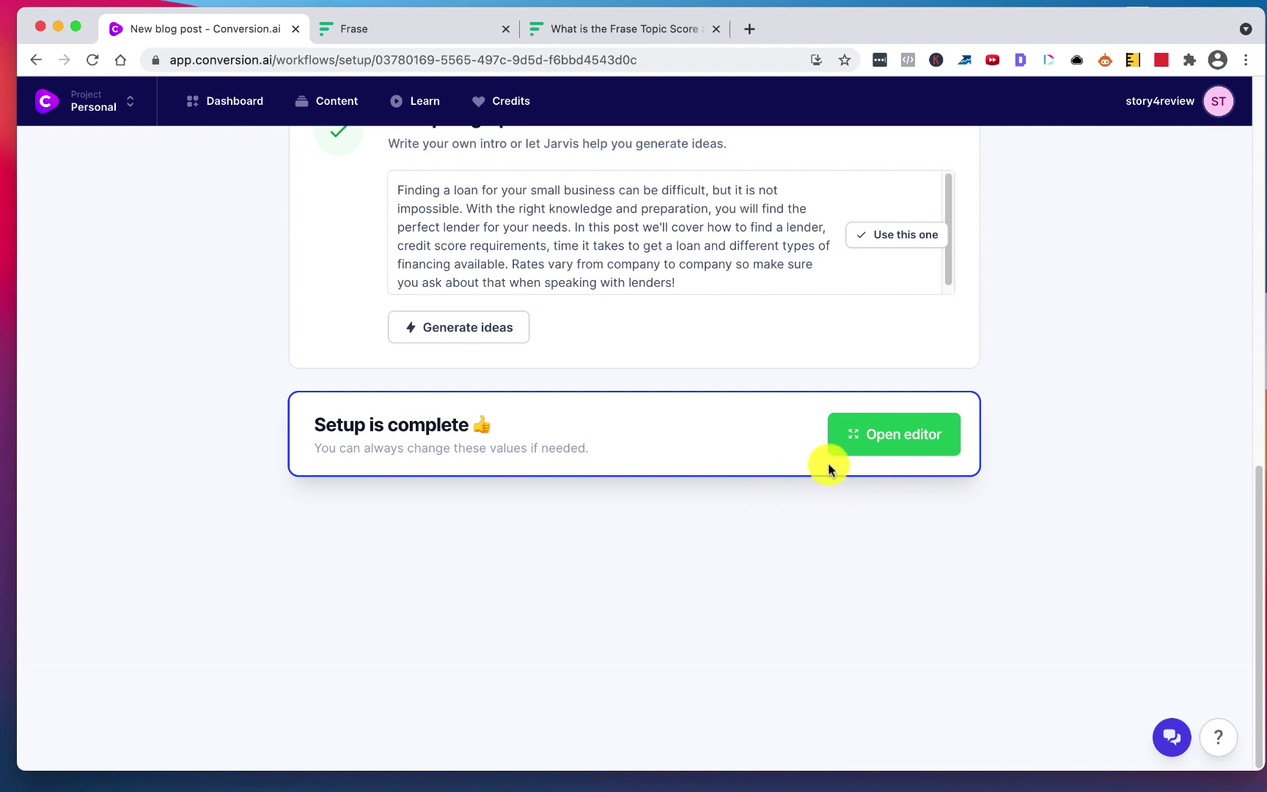
Step: Open the document in the editor and compose a paragraph about first finding a lender
left_click(880, 439)
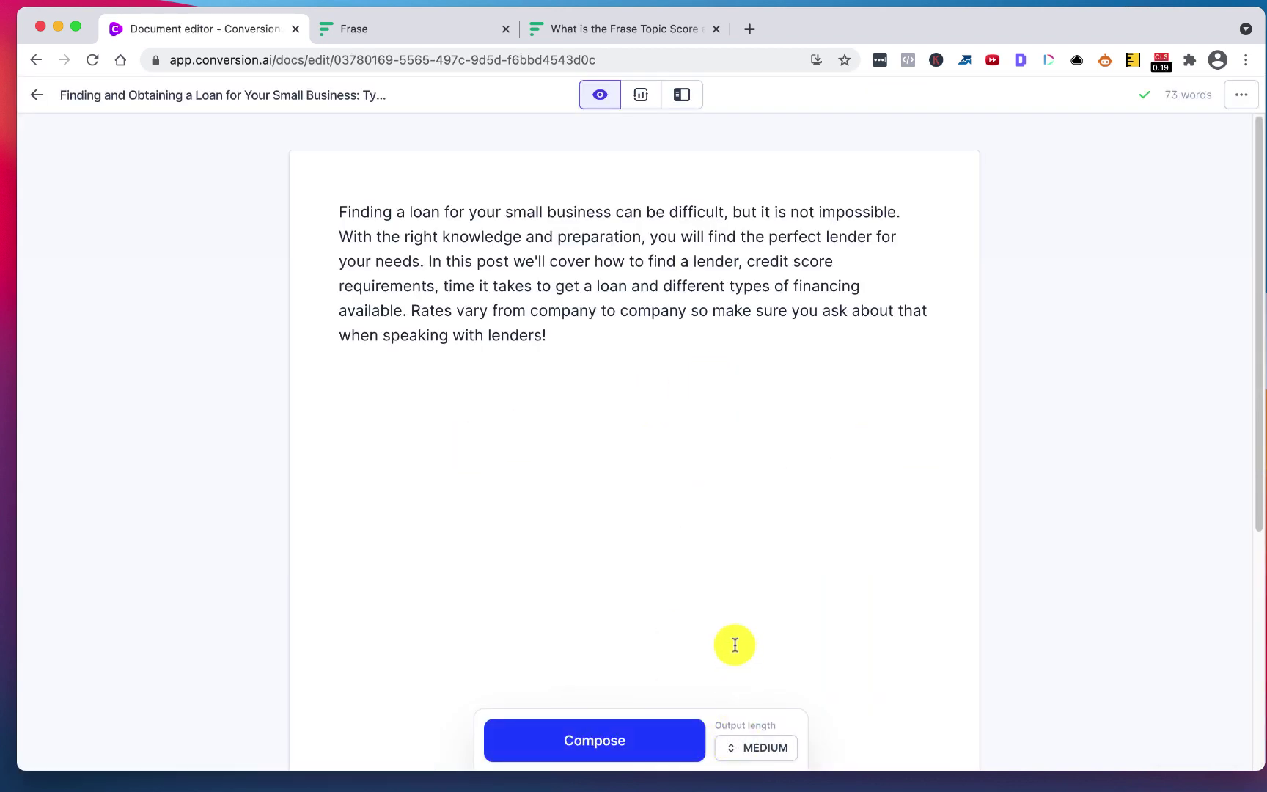
left_click(643, 728)
left_click(654, 731)
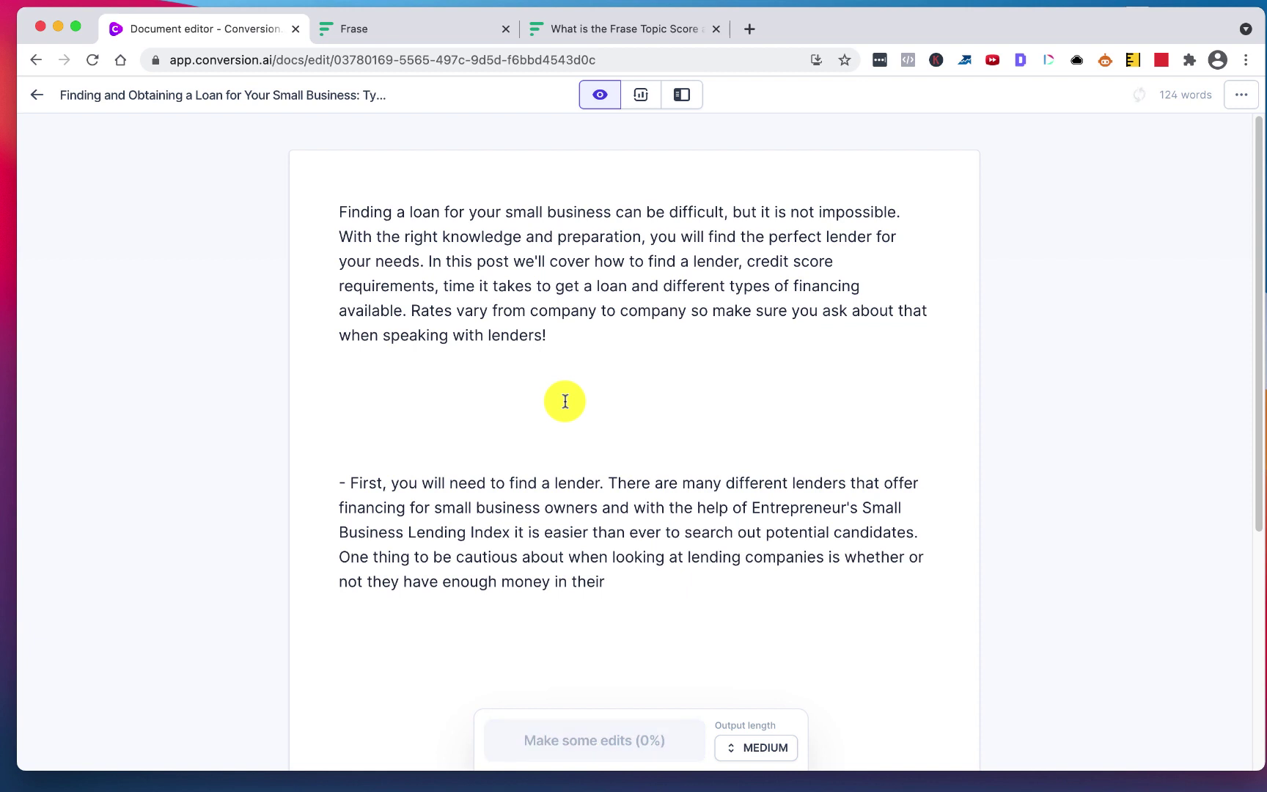
scroll(565, 401, "down", 2)
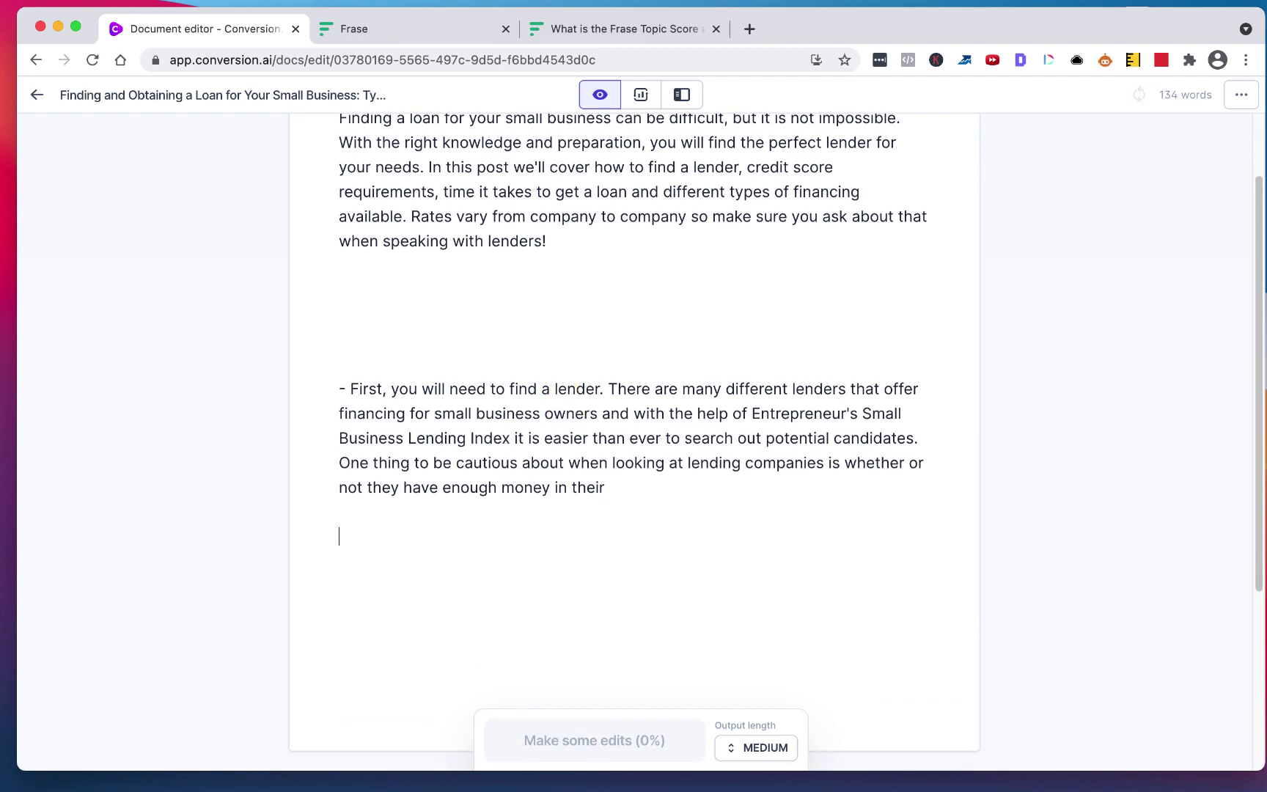
Step: Bring up the Frase brief with its topic score list via the help article tab
left_click(585, 31)
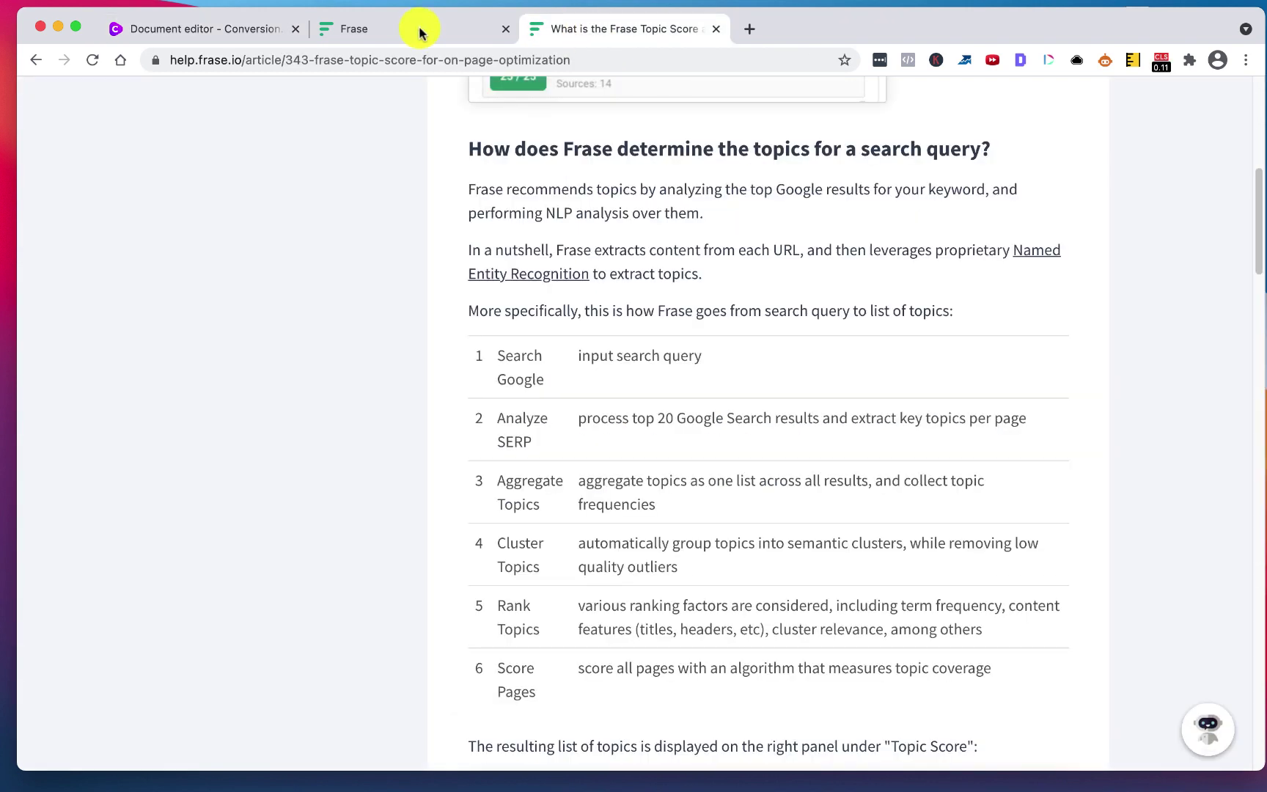
left_click(396, 30)
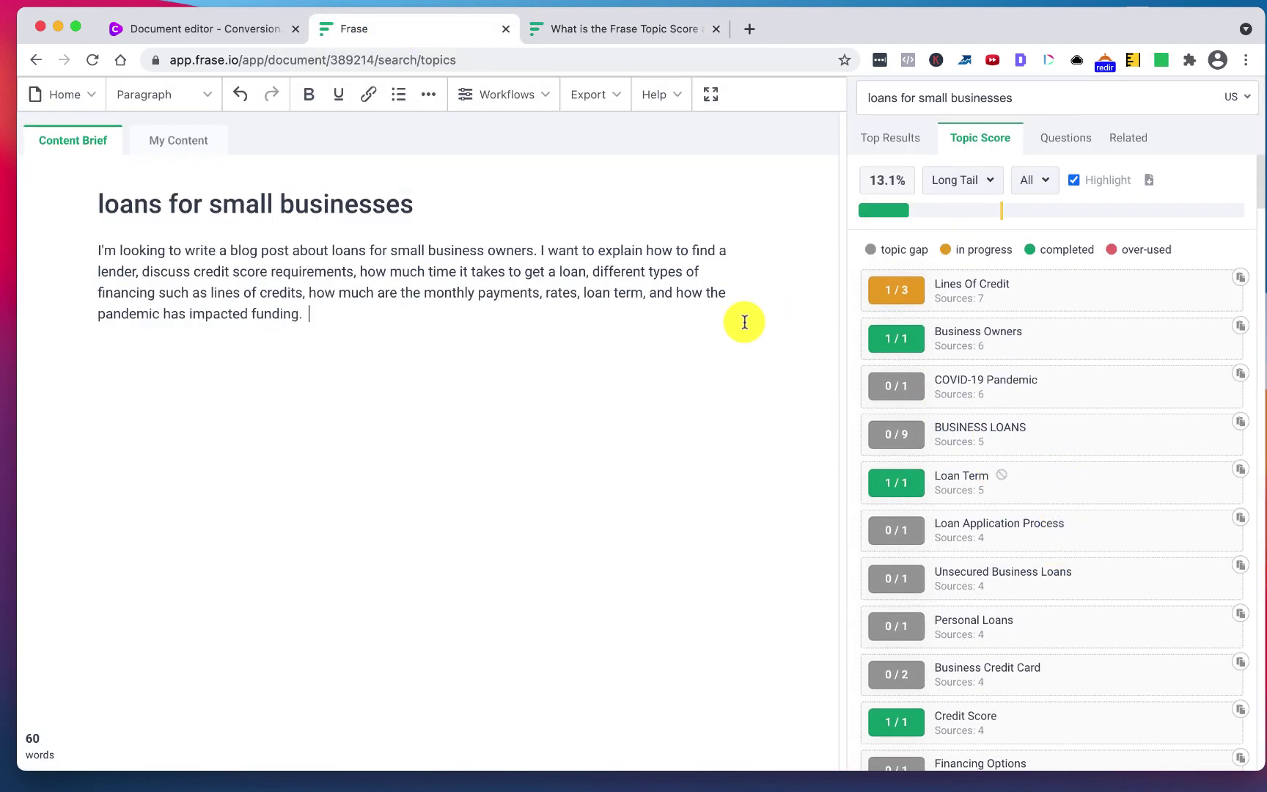
Step: Start a paragraph with 'The loan application process' and have the AI compose its continuation
left_click(237, 24)
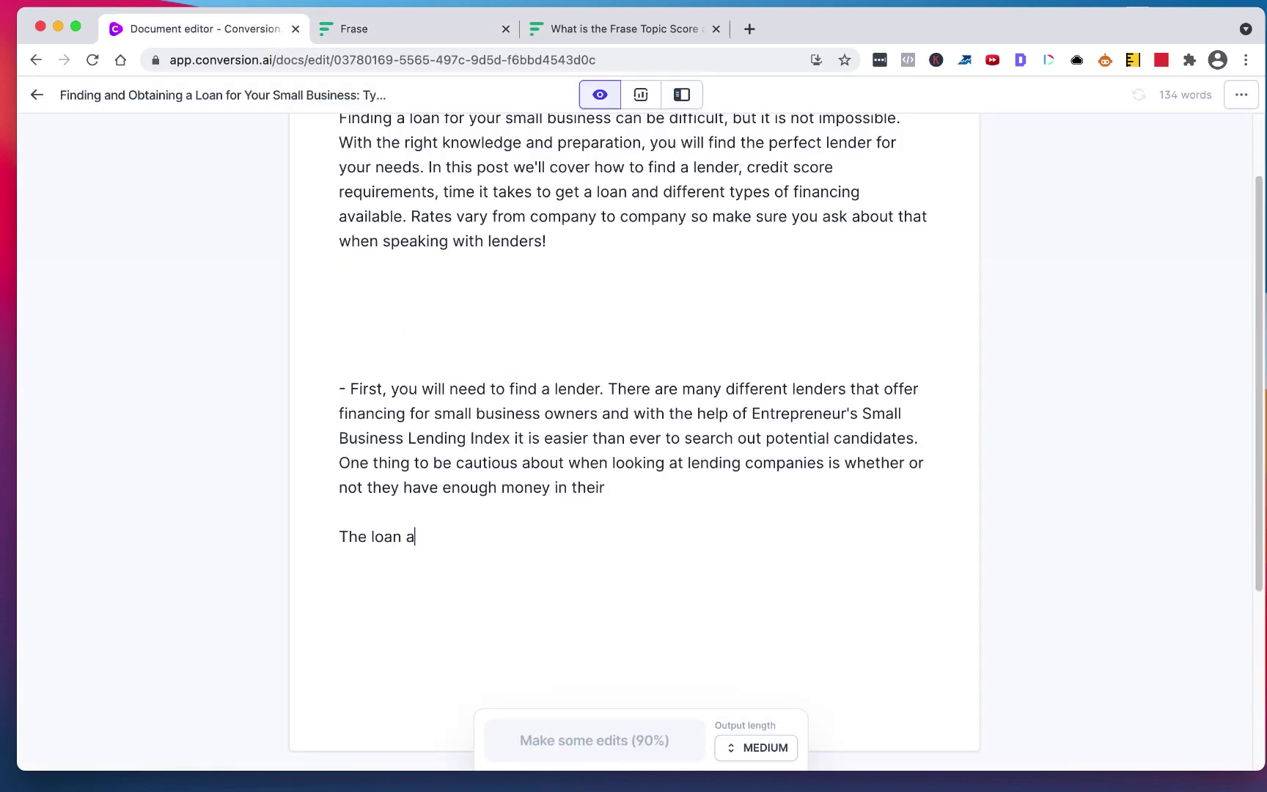
type("pplication process")
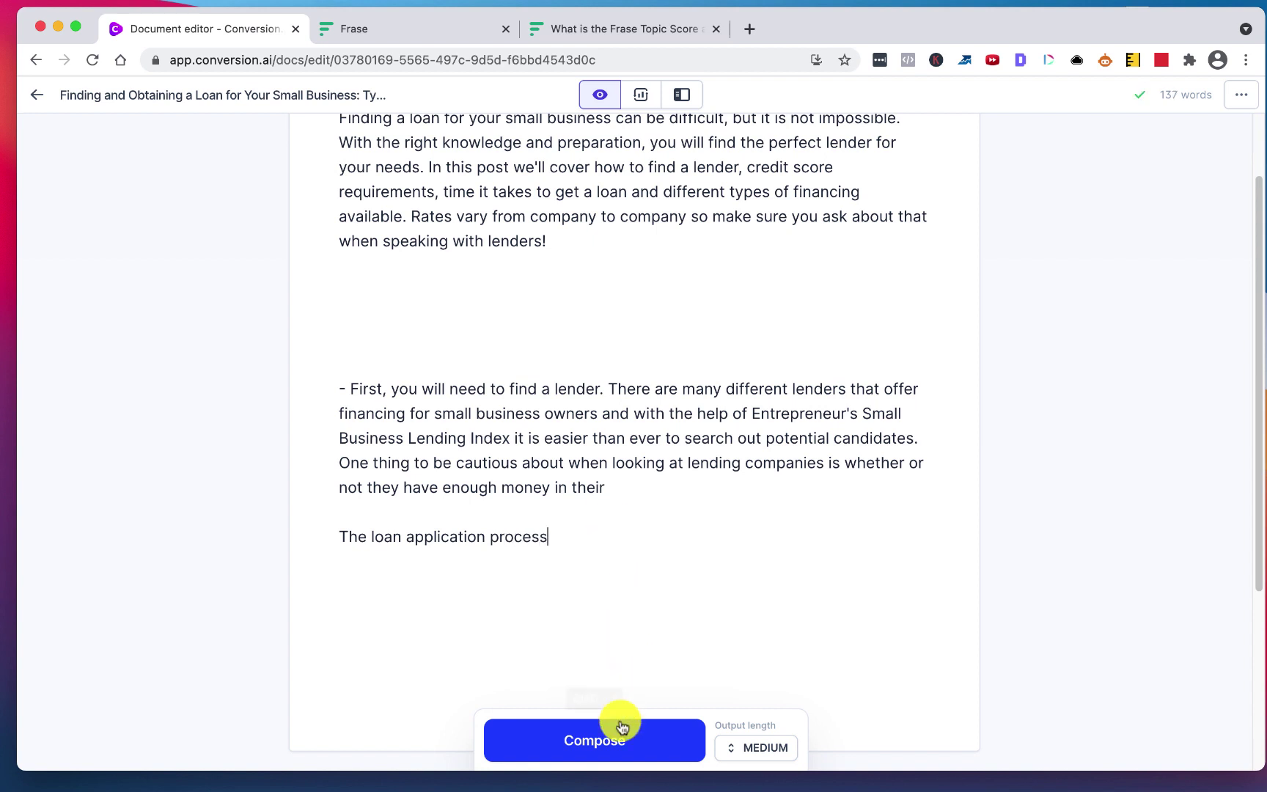
left_click(616, 734)
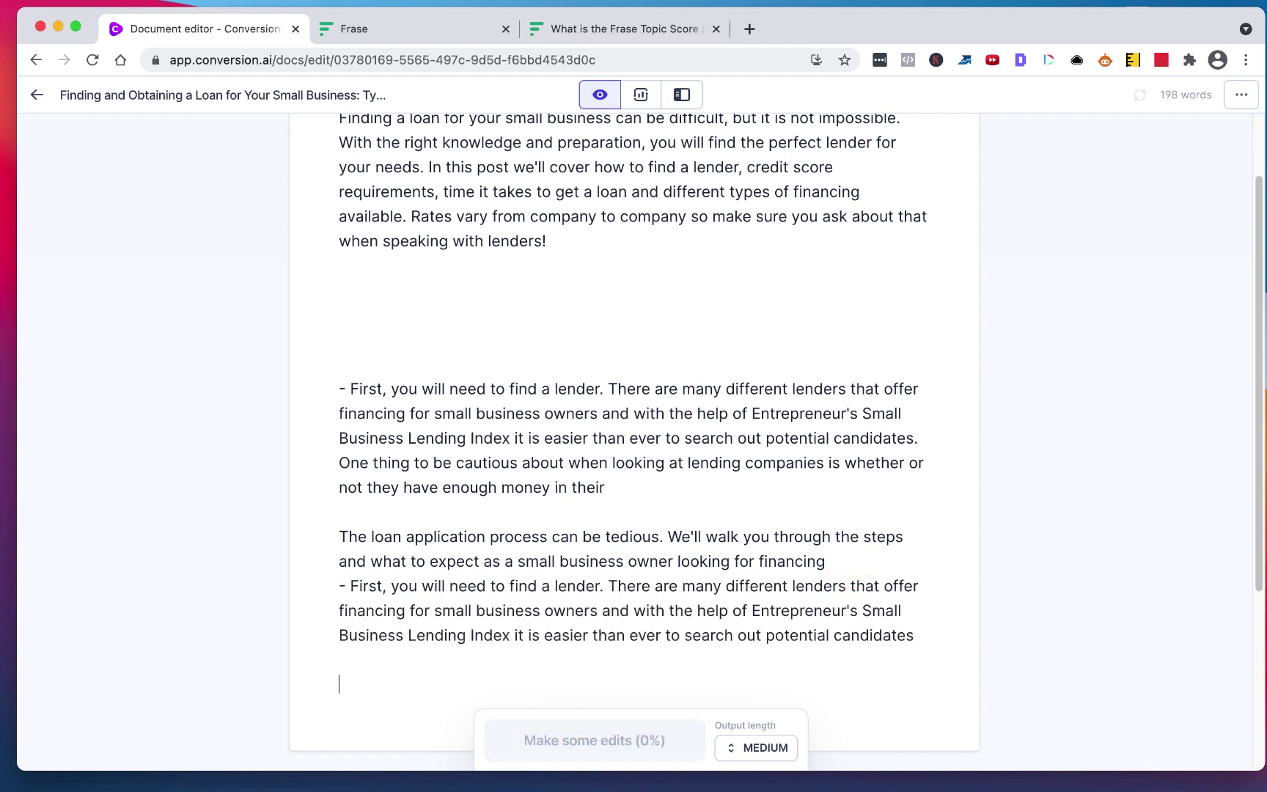
Step: Return to the Frase brief and review the topic score list, where Loan Application Process remains a 13.1% gap
left_click(581, 27)
left_click(445, 27)
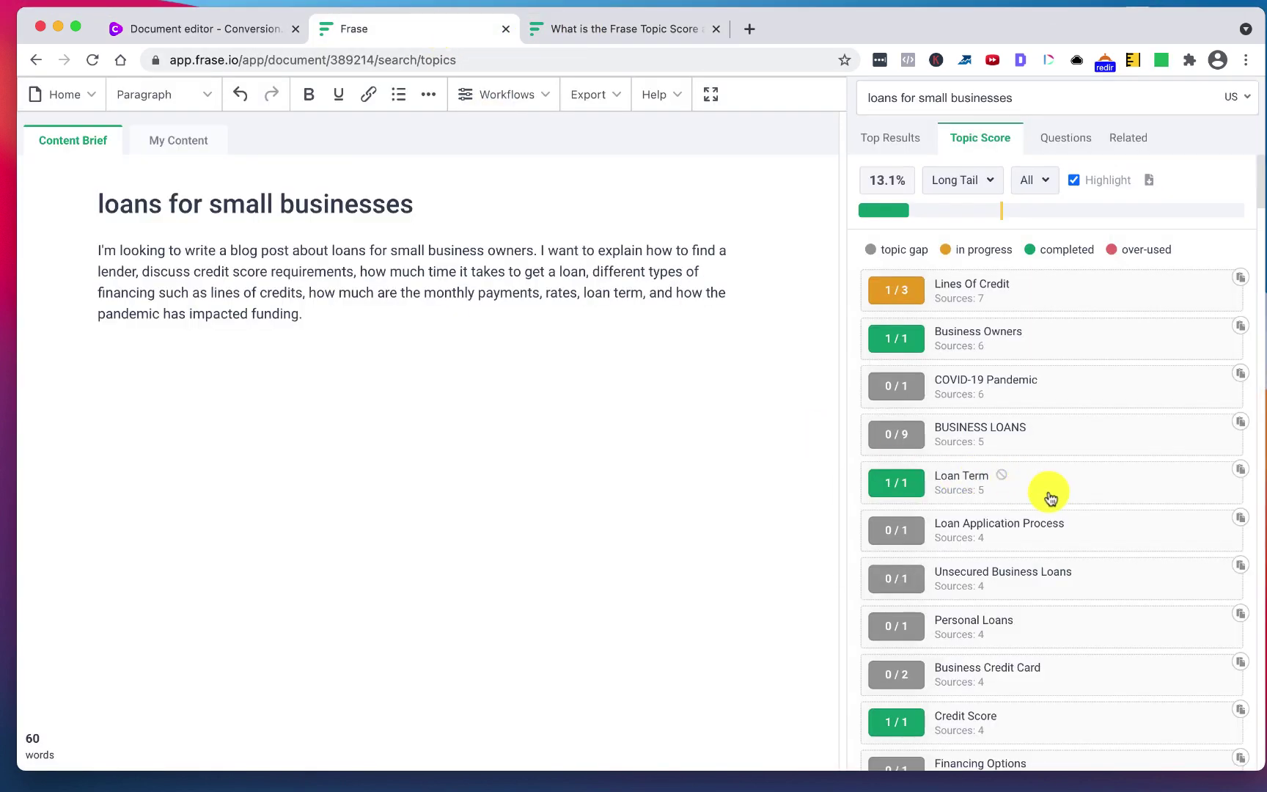
scroll(1079, 557, "down", 1)
scroll(1079, 557, "down", 1)
scroll(1080, 556, "down", 1)
scroll(1081, 560, "down", 1)
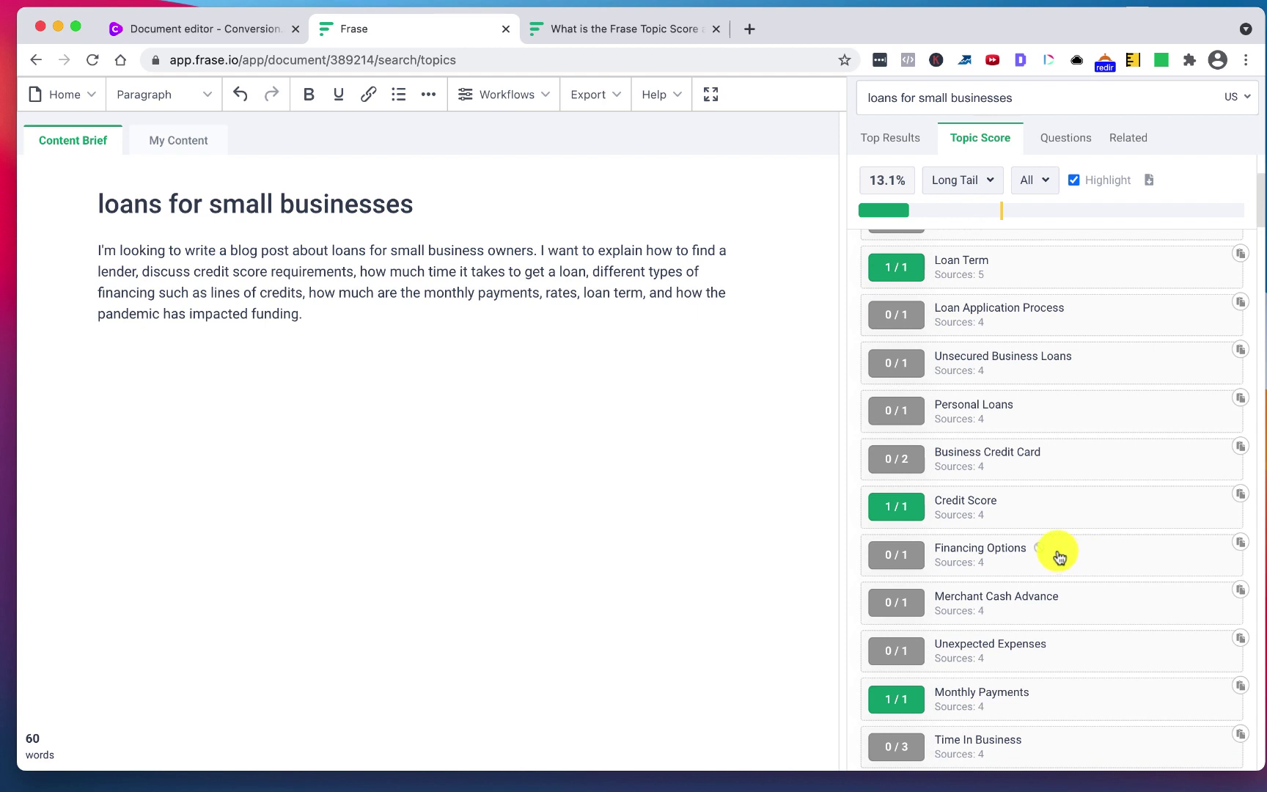
scroll(1080, 618, "down", 1)
scroll(1081, 621, "down", 2)
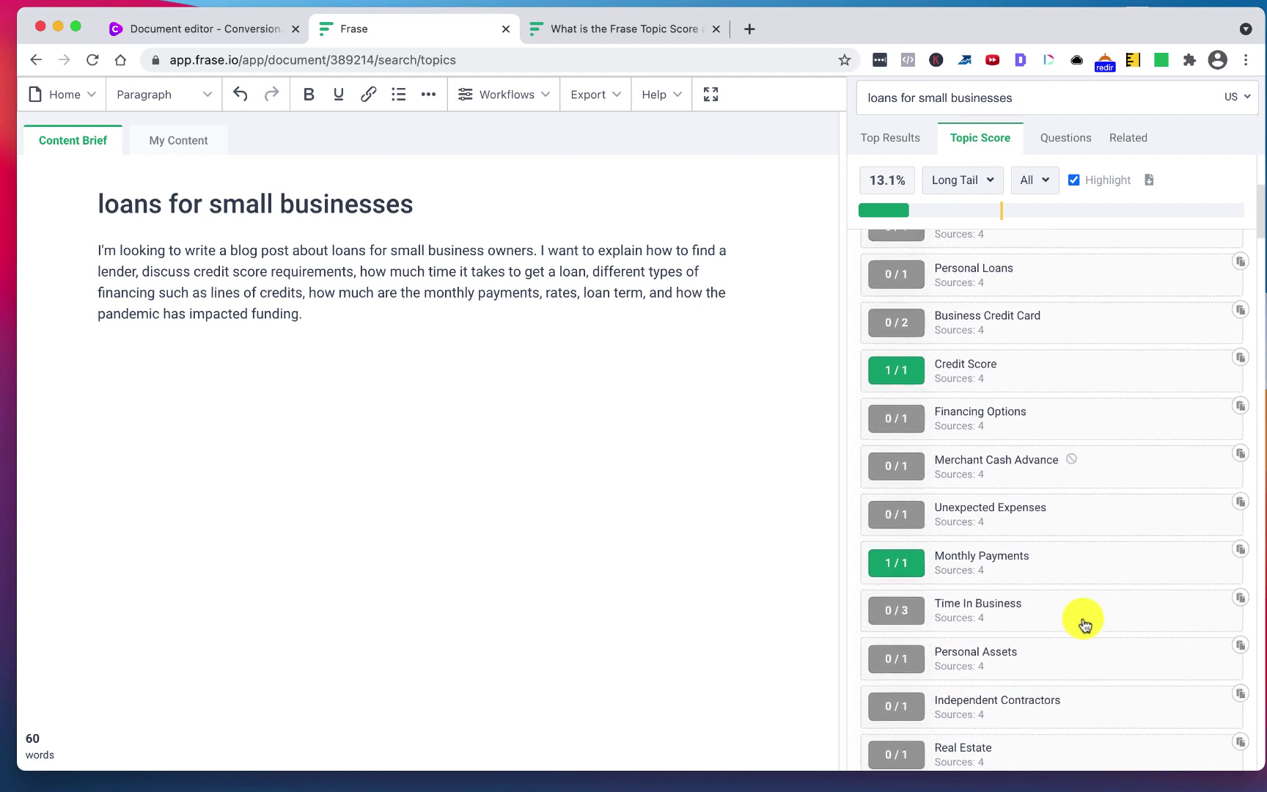
scroll(1082, 491, "down", 2)
scroll(1083, 487, "up", 7)
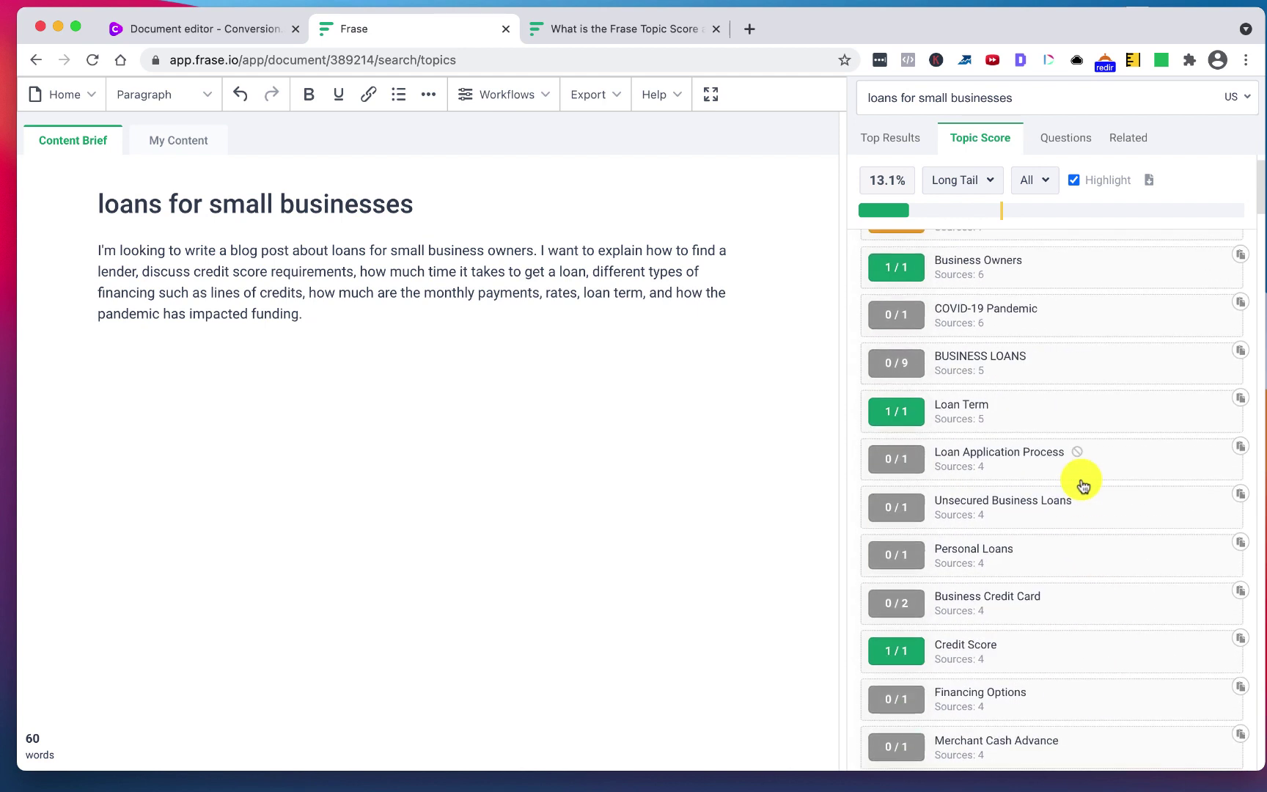
scroll(886, 264, "up", 2)
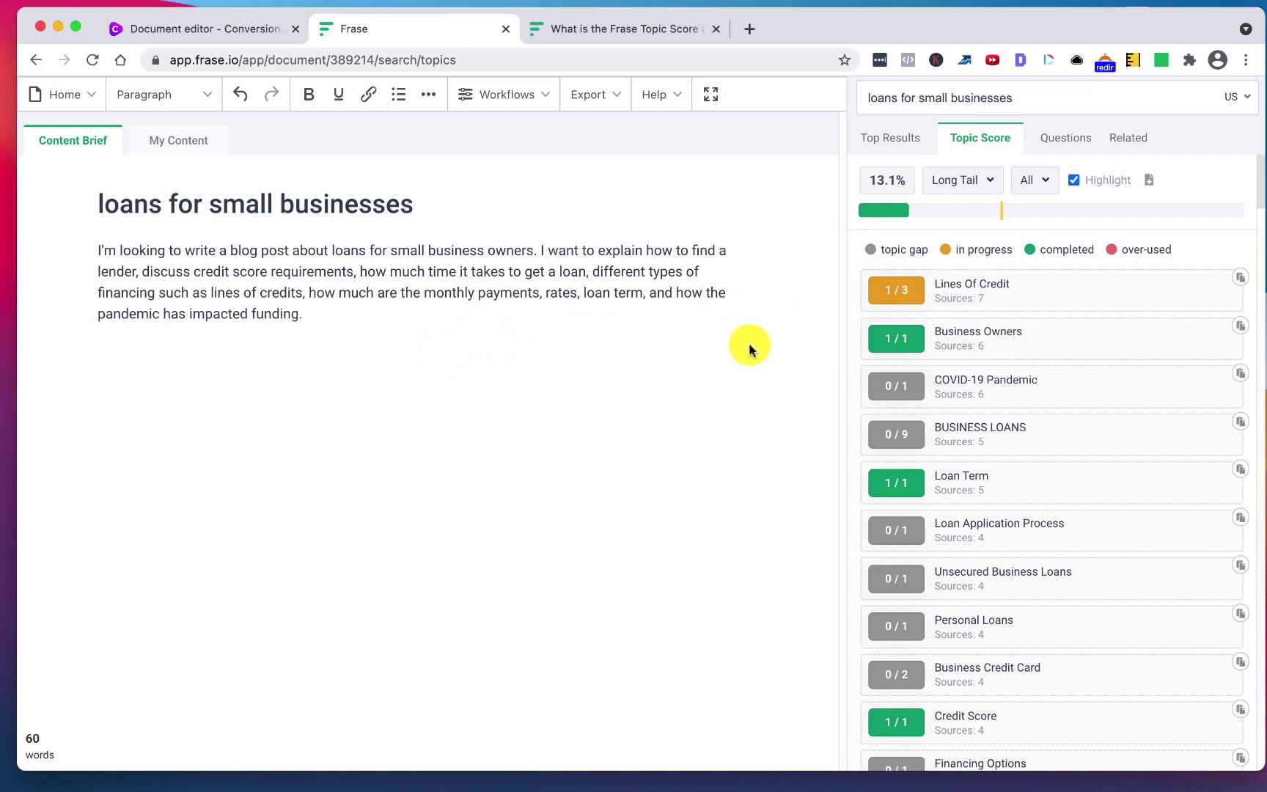
left_click(447, 324)
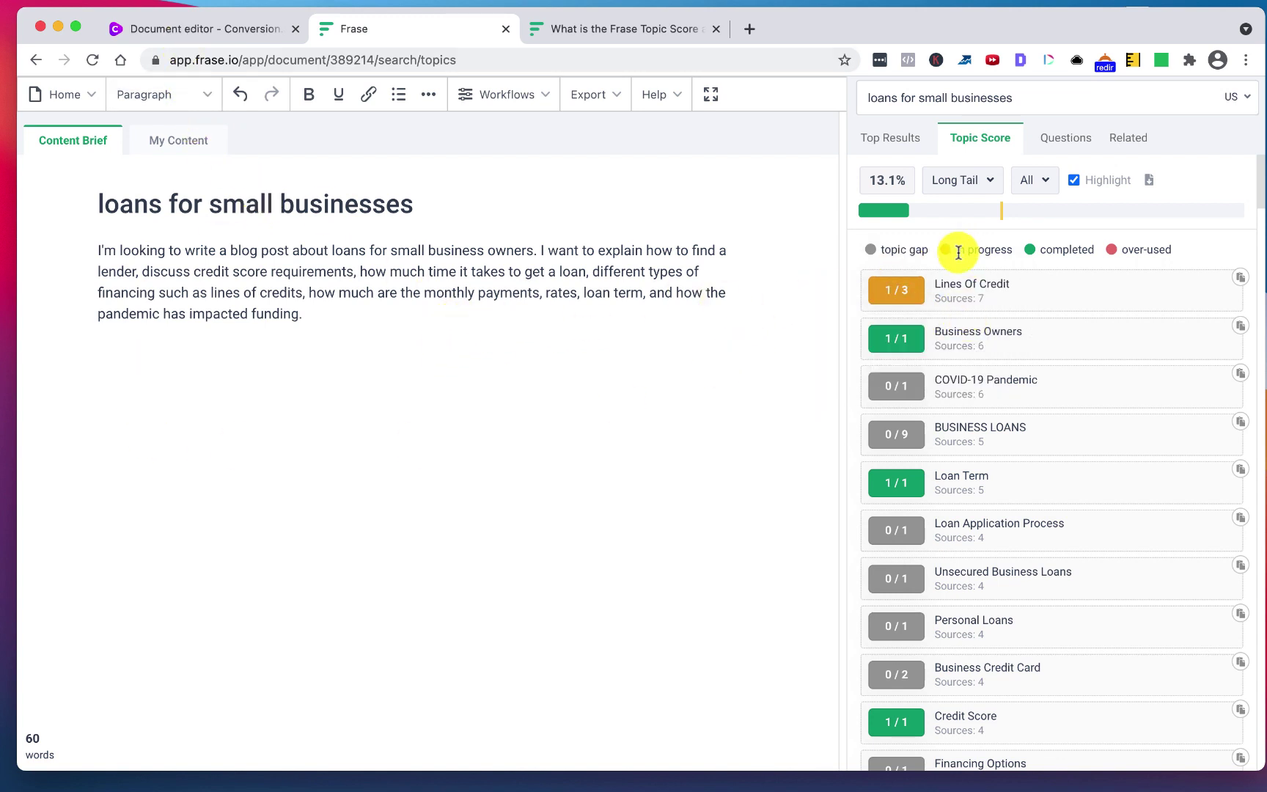